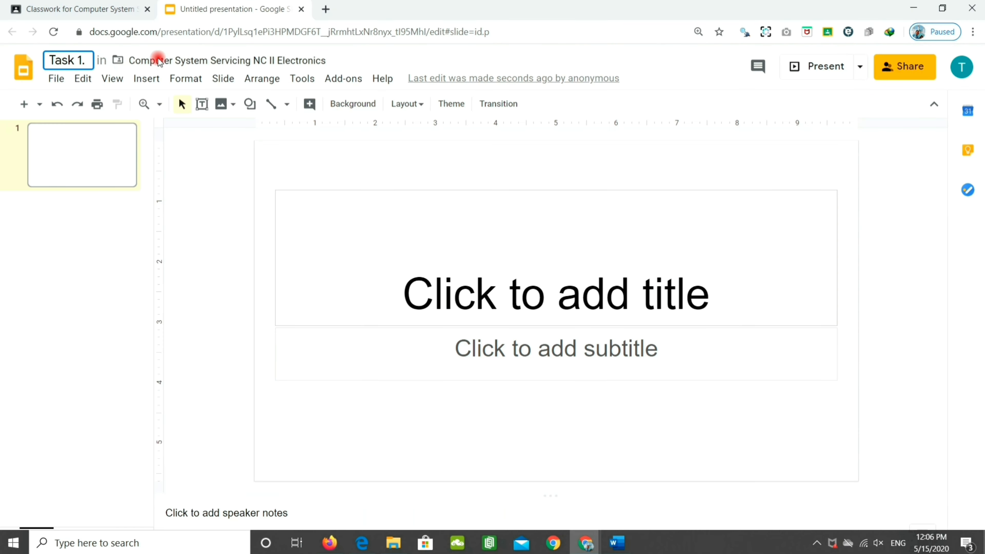
# Enter "Task 1.1-2 Presen" as the beginning of the untitled presentation's name.
pyautogui.write('1-2 Presen')
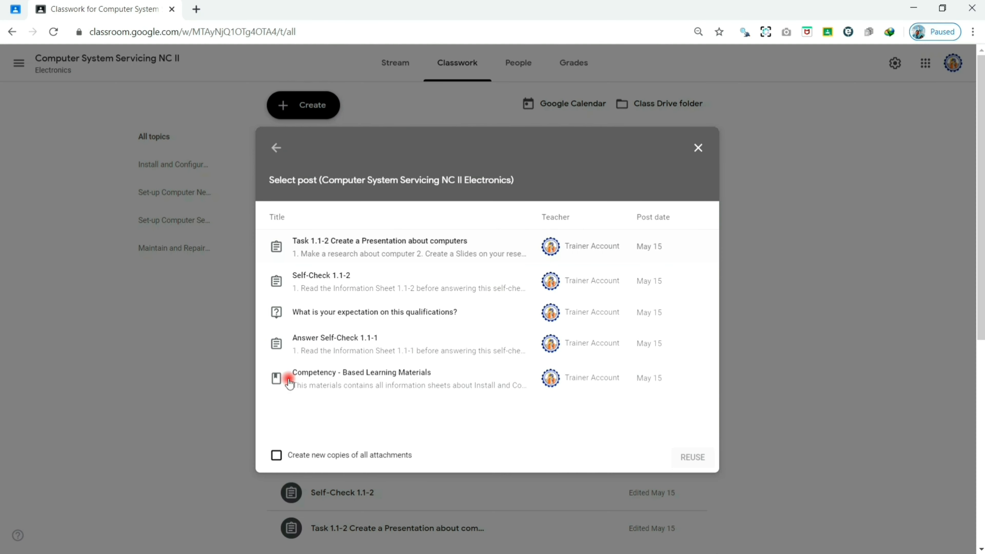
# Select the "Competency - Based Learning Materials" post as the one to reuse in the class.
pyautogui.click(286, 378)
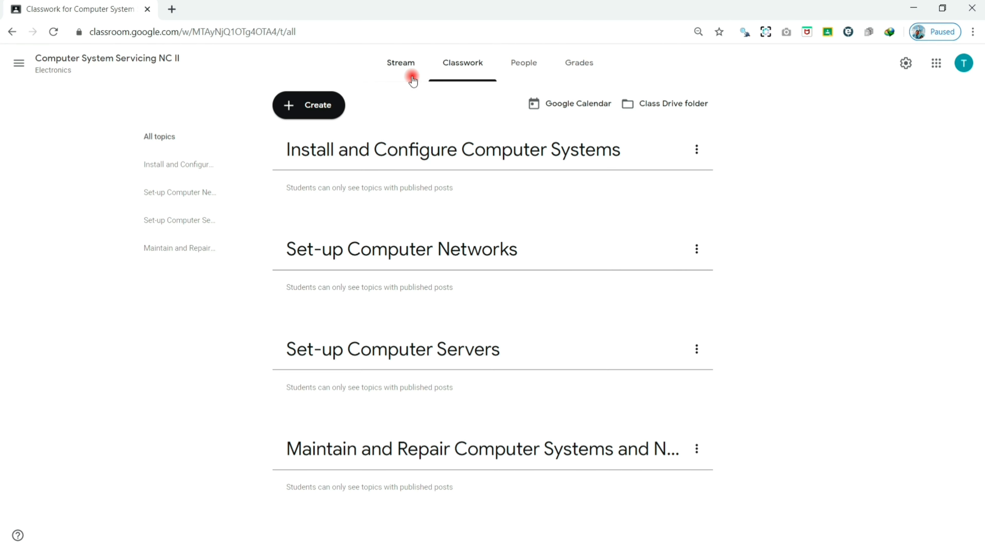
# Create a material titled "Competency - Based Learning Materials", with a description asking students to read the information sheets and answer the self-check after.
pyautogui.click(323, 114)
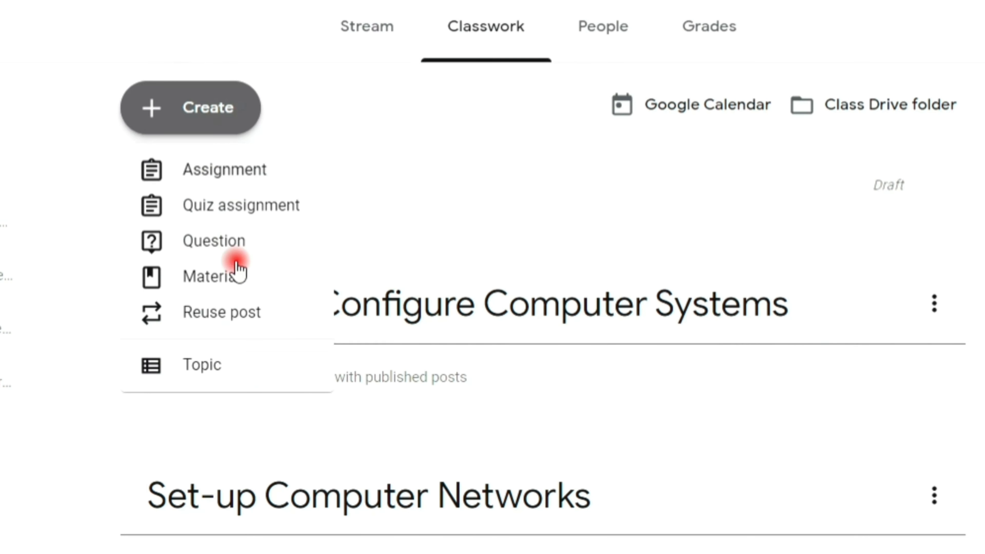
pyautogui.click(223, 285)
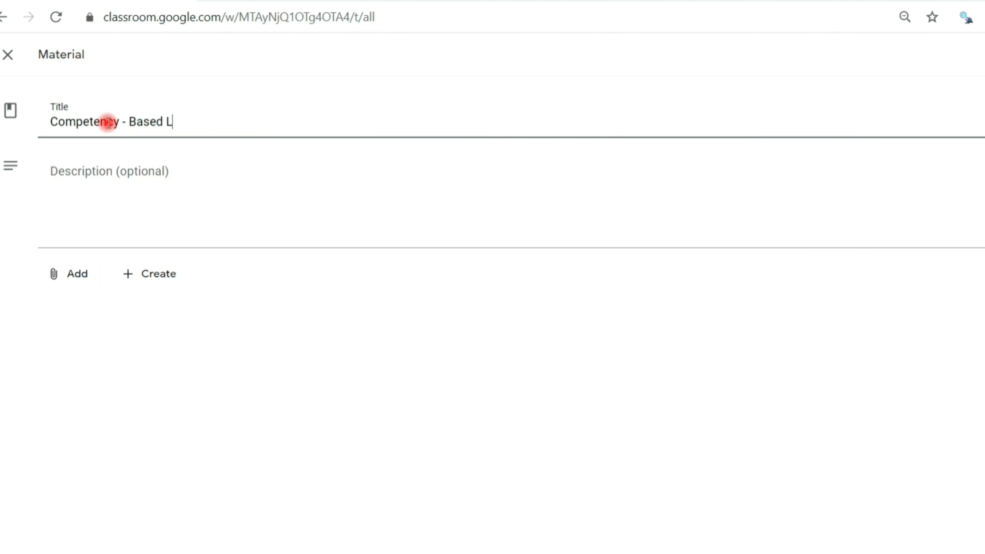
pyautogui.click(154, 180)
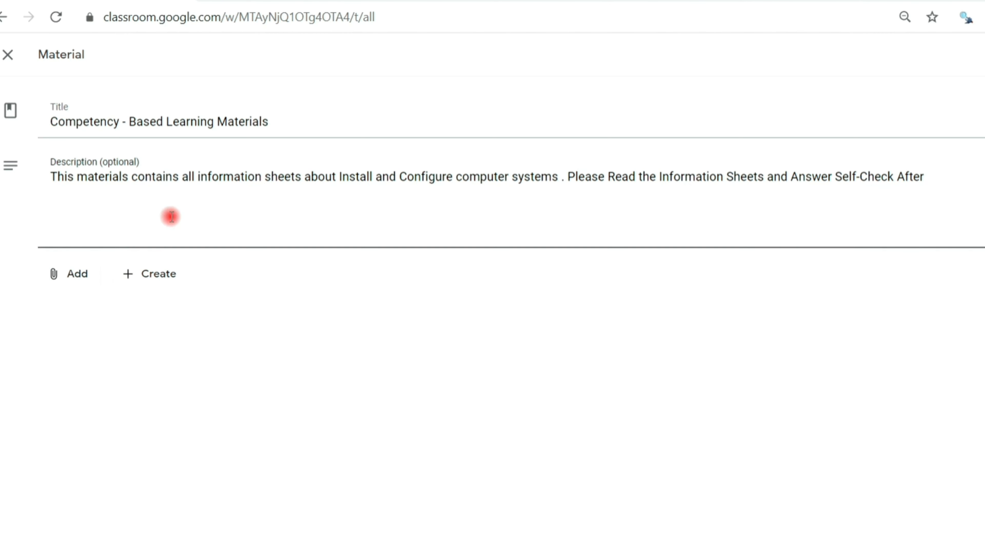
# Attach the PDFs of Information Sheet 1.1-1 (Occupational Health and Safety Procedure) and Information Sheet 1.1-2 (Types of Computers) from the CSS NC II folder.
pyautogui.click(73, 284)
pyautogui.click(113, 334)
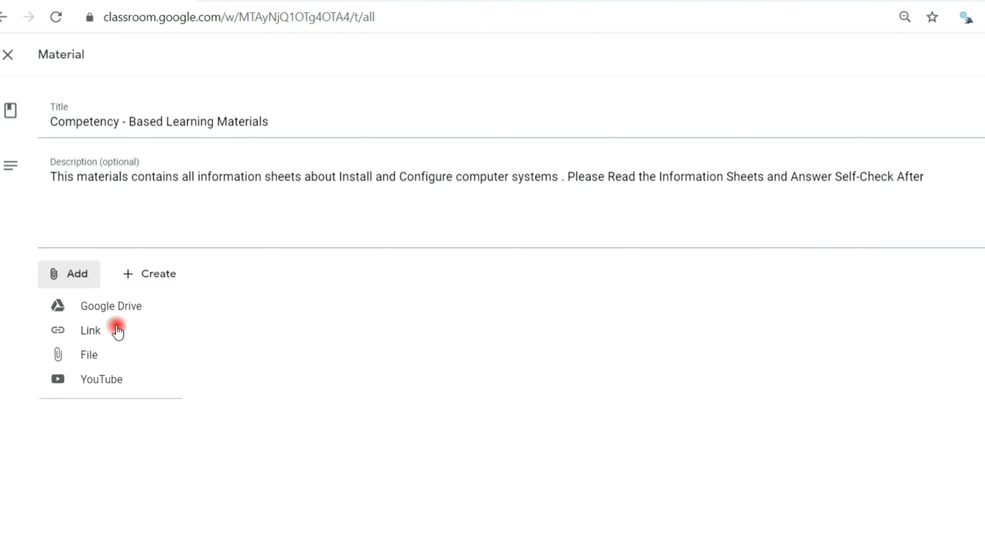
pyautogui.click(89, 357)
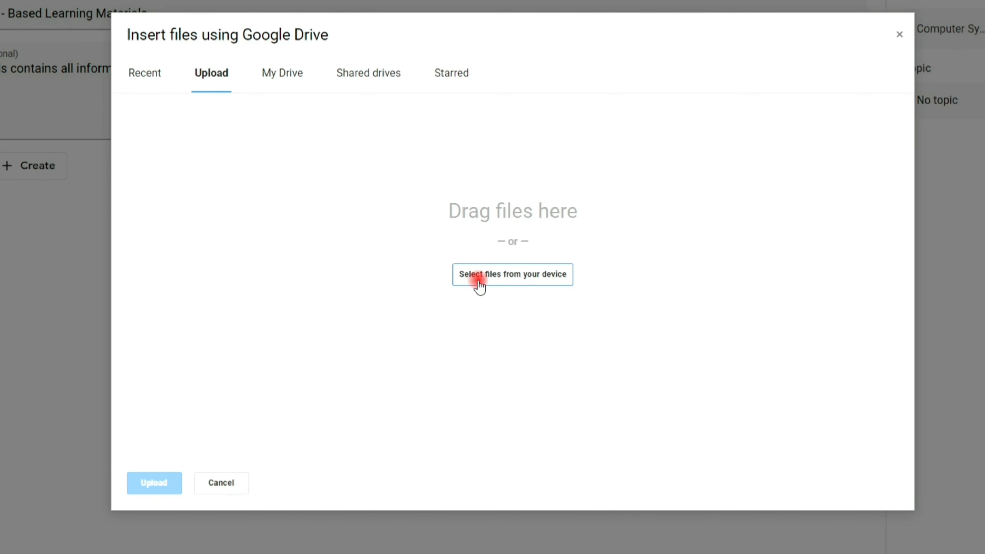
pyautogui.click(479, 280)
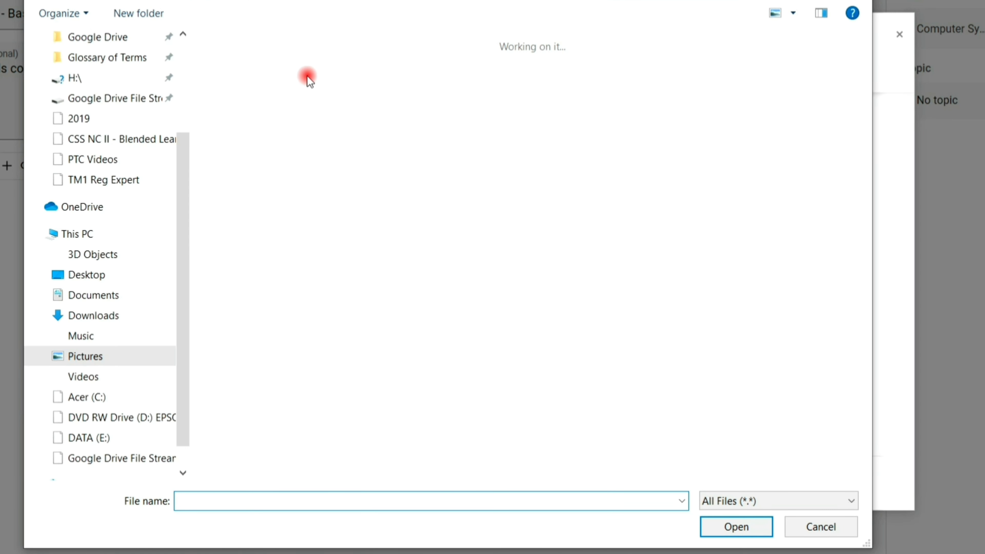
pyautogui.click(132, 138)
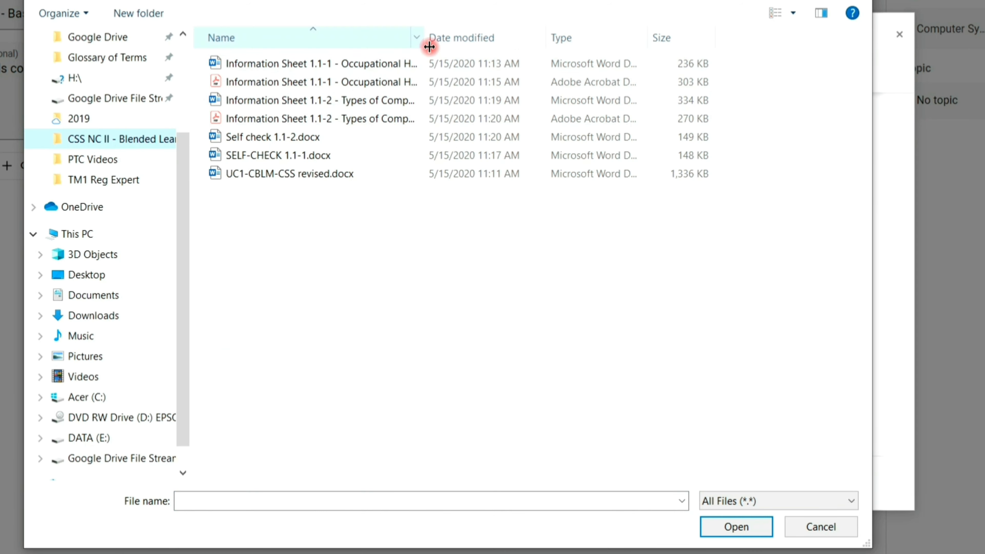
pyautogui.moveTo(425, 43); pyautogui.dragTo(752, 41)
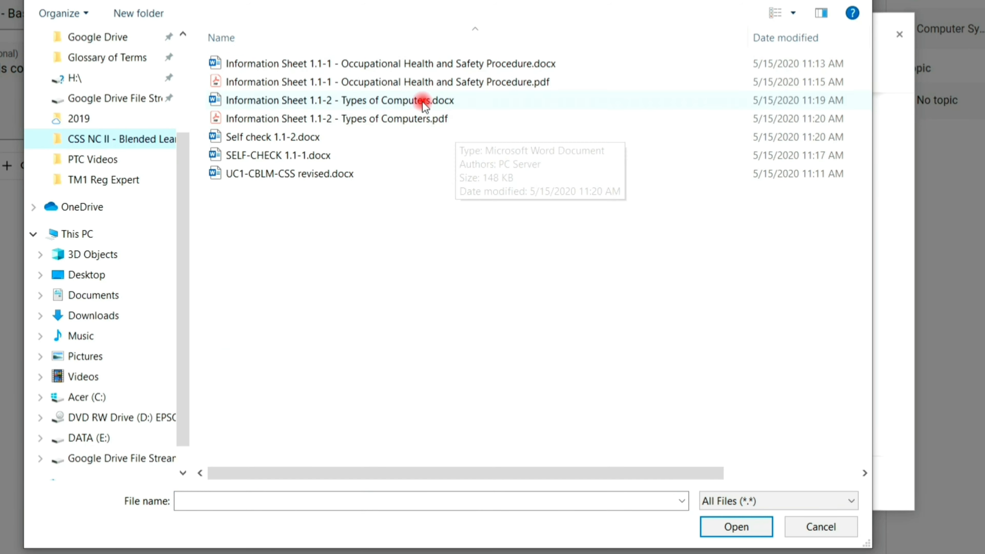
pyautogui.click(374, 86)
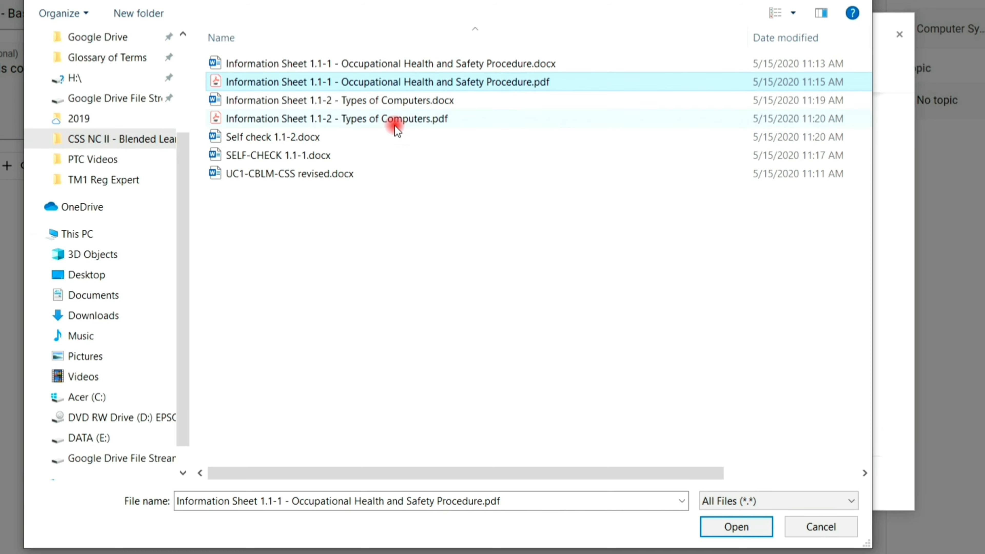
pyautogui.keyDown('ctrl'); pyautogui.click(395, 123); pyautogui.keyUp('ctrl')
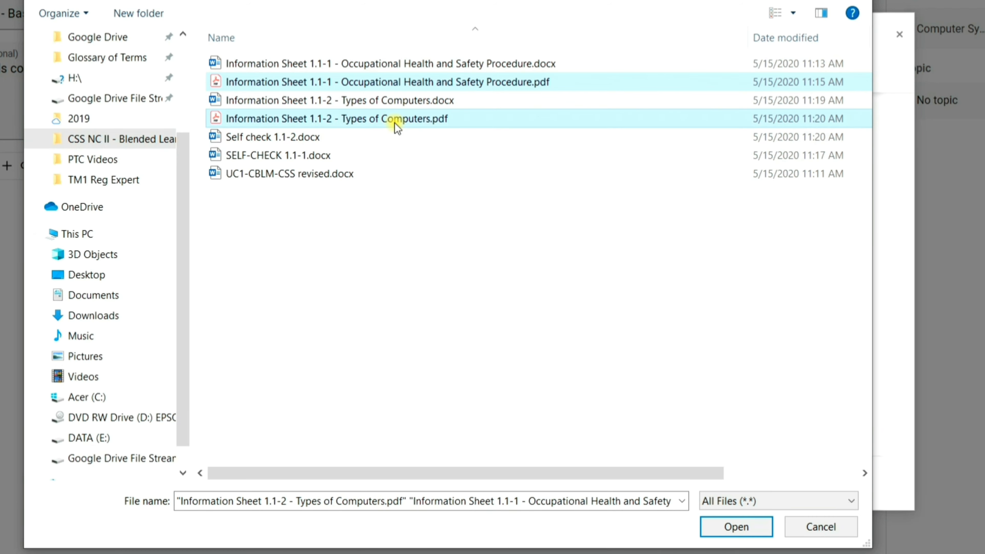
pyautogui.click(762, 529)
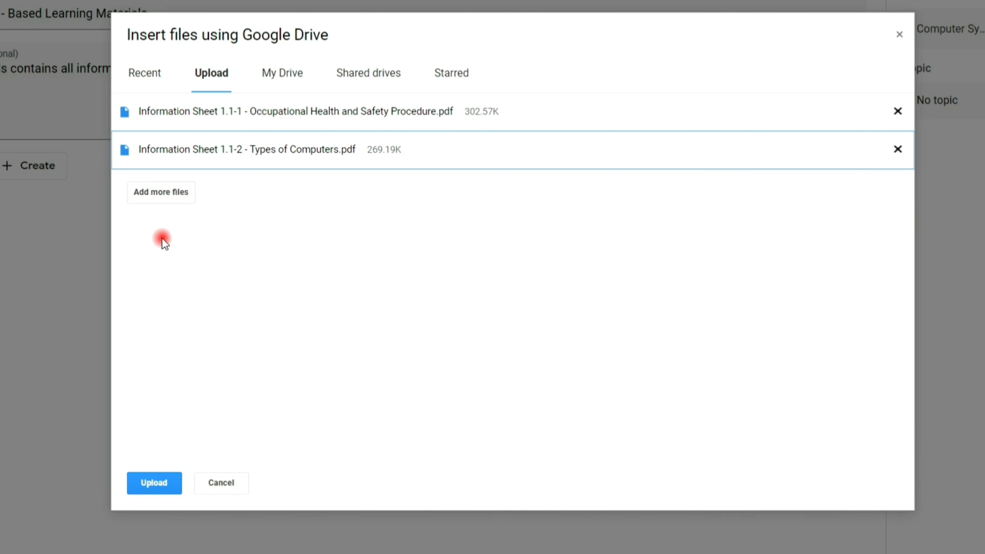
pyautogui.click(160, 489)
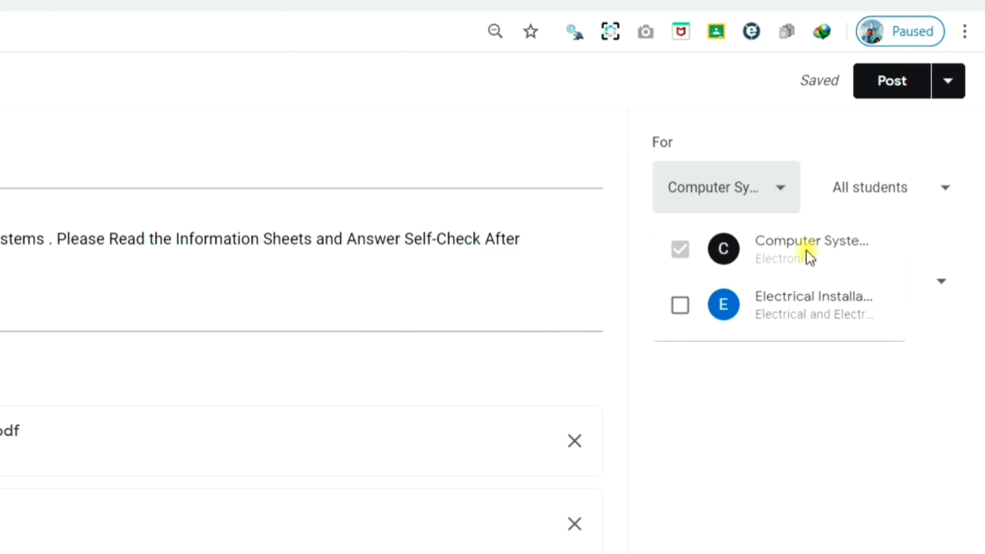
# File the material under the topic "Install and Configure Computer Systems" and post it to all students.
pyautogui.click(835, 226)
pyautogui.click(875, 196)
pyautogui.click(878, 199)
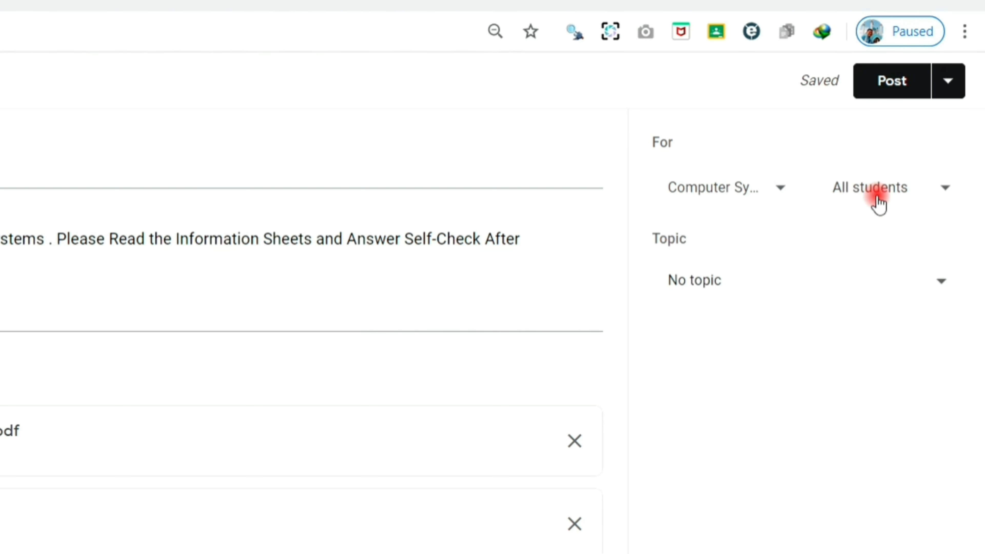
pyautogui.click(917, 202)
pyautogui.click(861, 277)
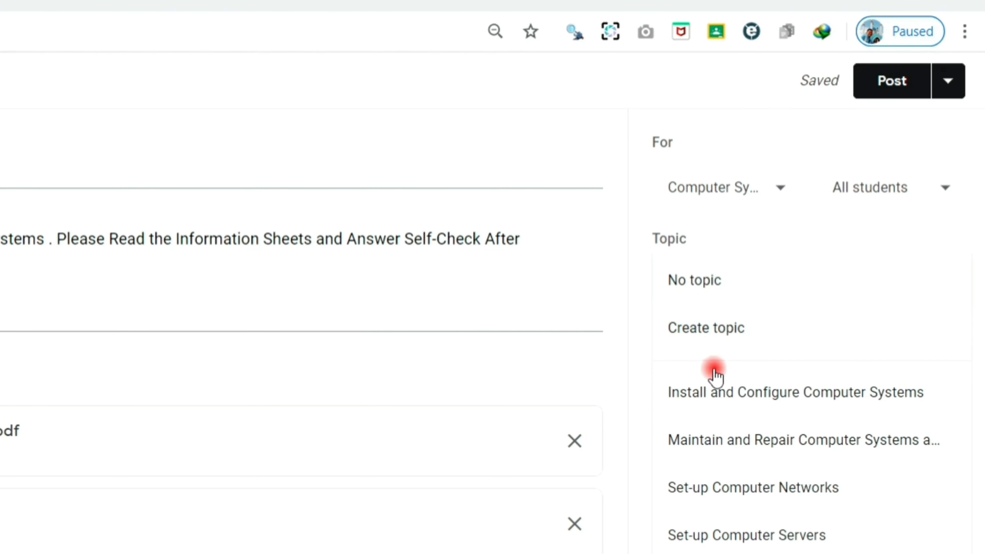
pyautogui.click(737, 395)
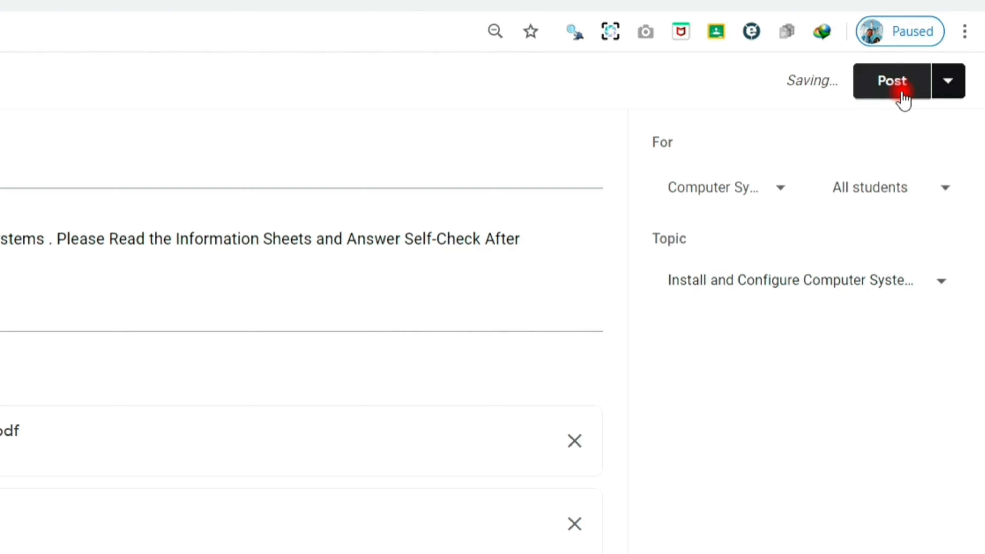
pyautogui.click(945, 92)
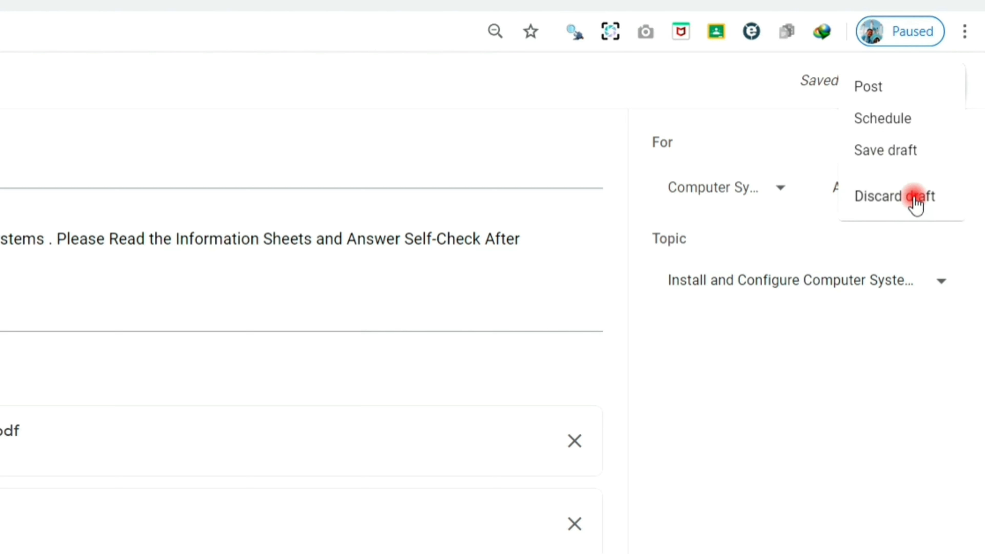
pyautogui.click(877, 94)
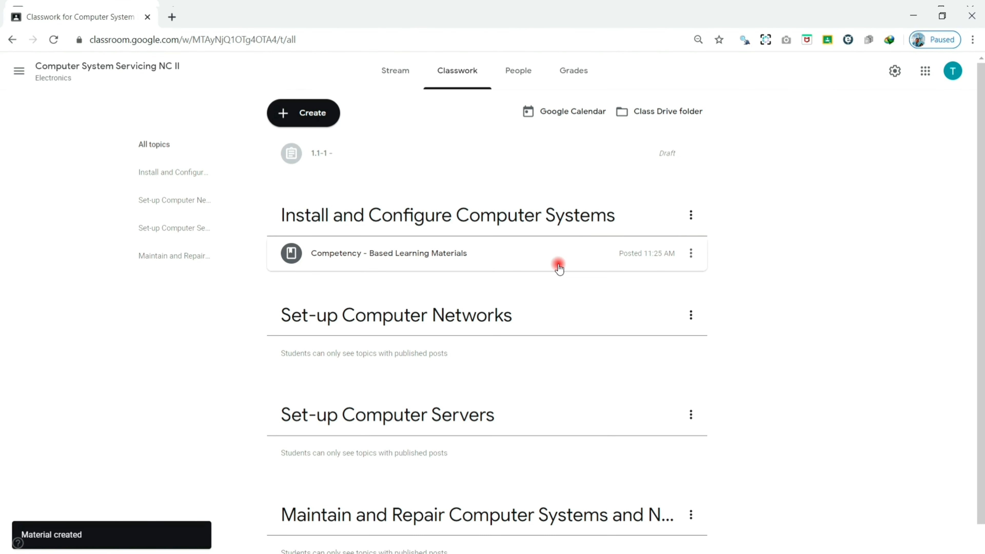
# Review the description and attachments of the posted "Competency - Based Learning Materials" entry.
pyautogui.click(393, 264)
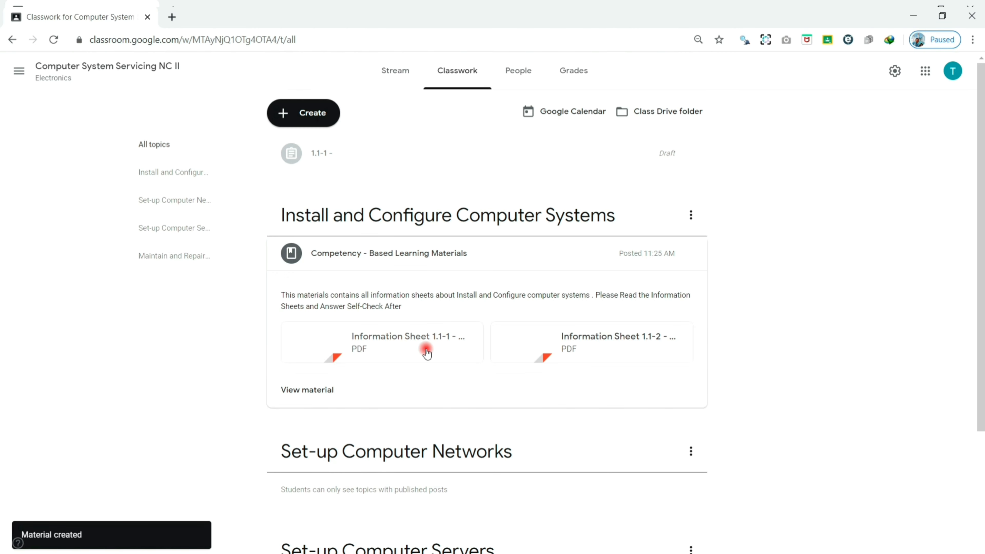
pyautogui.click(507, 265)
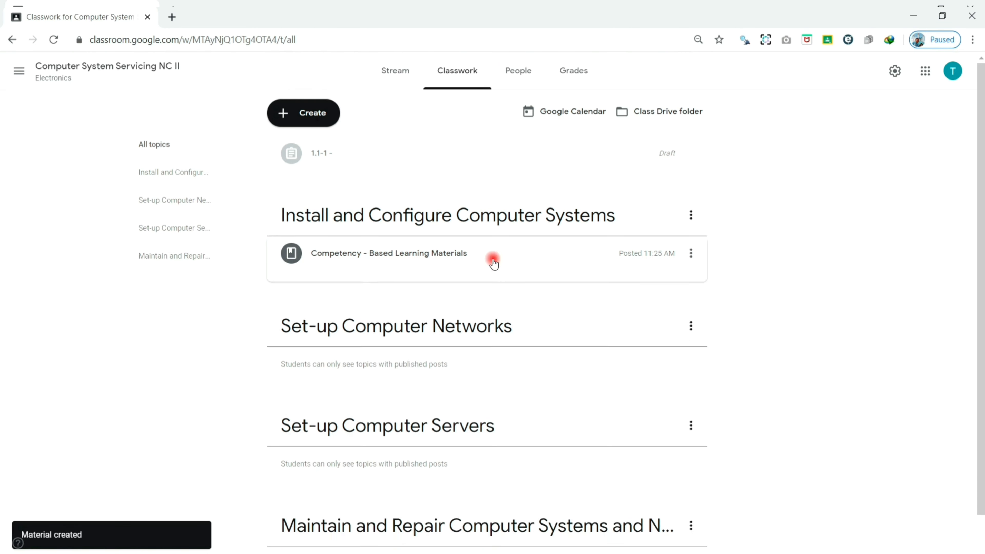
pyautogui.click(236, 64)
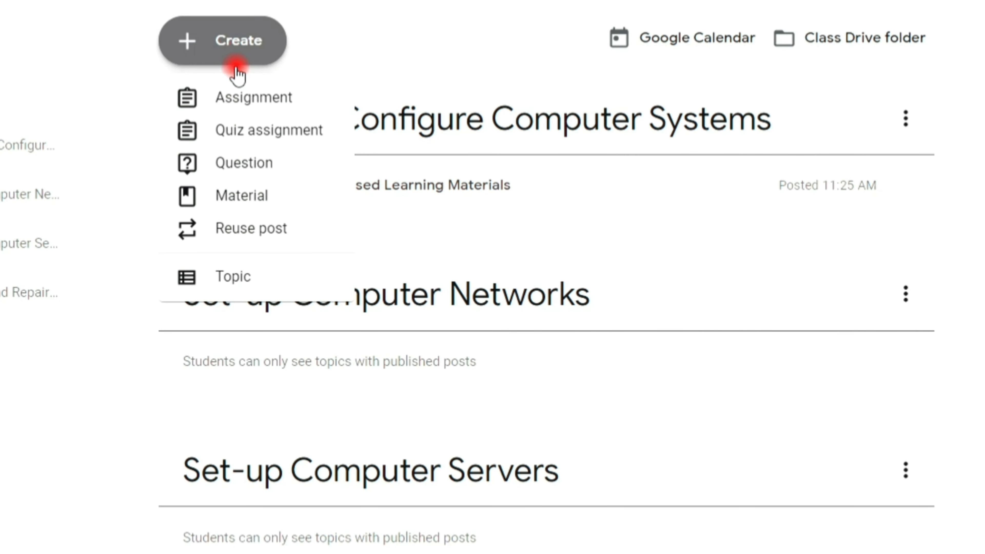
pyautogui.click(253, 107)
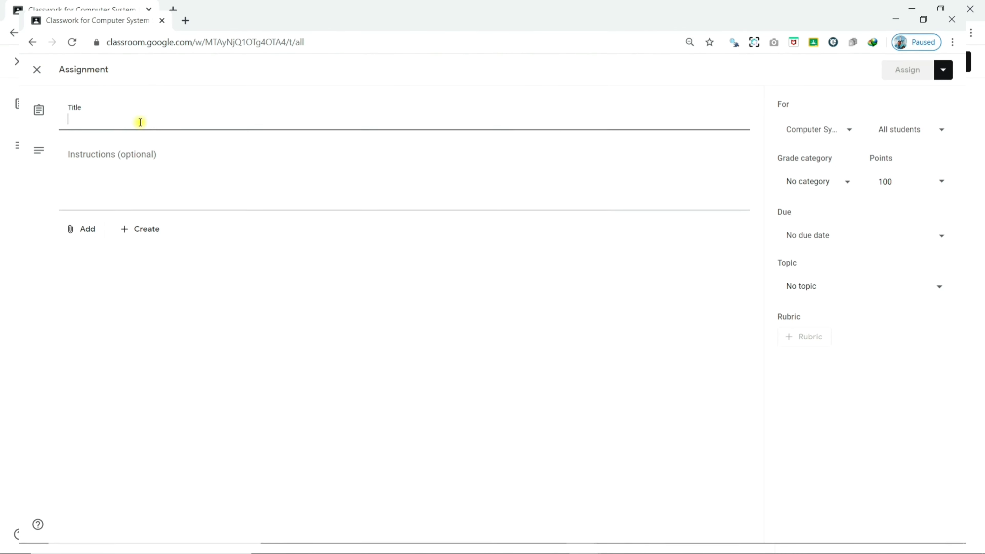
pyautogui.click(37, 70)
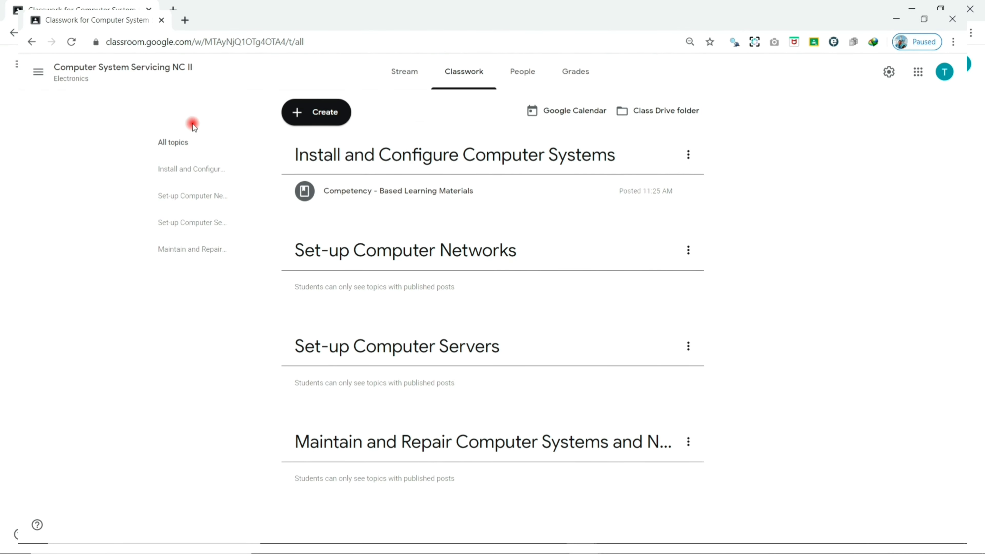
# Create a quiz assignment titled "Answer Self-Check 1.1-1" with three numbered instructions: read Information Sheet 1.1-1, access the quiz below, review answers after submitting.
pyautogui.click(317, 124)
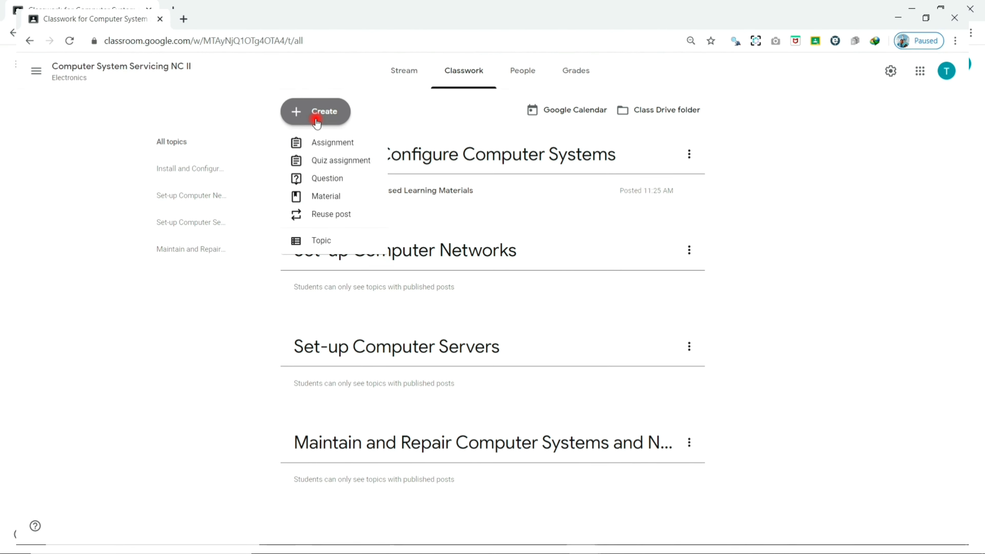
pyautogui.click(340, 162)
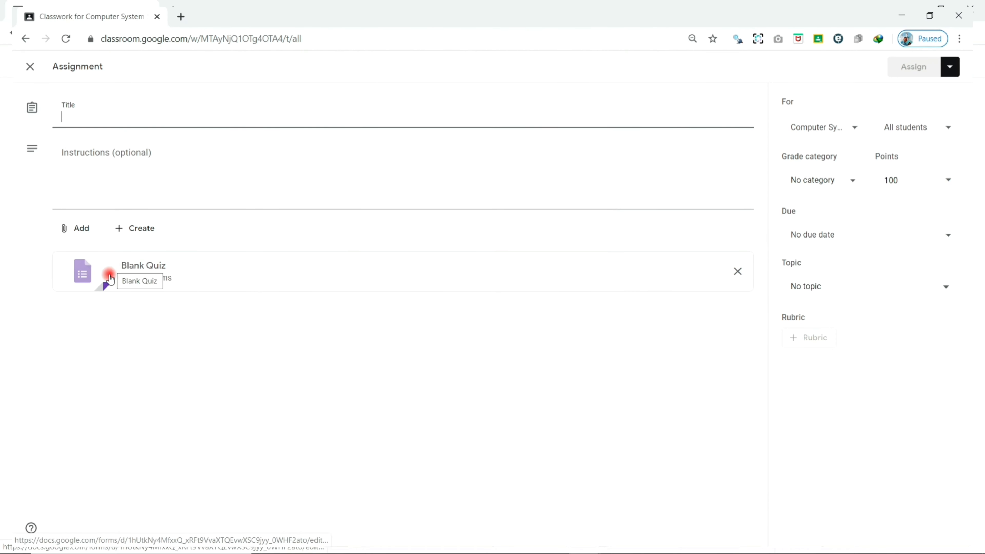
pyautogui.click(104, 125)
pyautogui.write('Answer Self-Check 1.1-1')
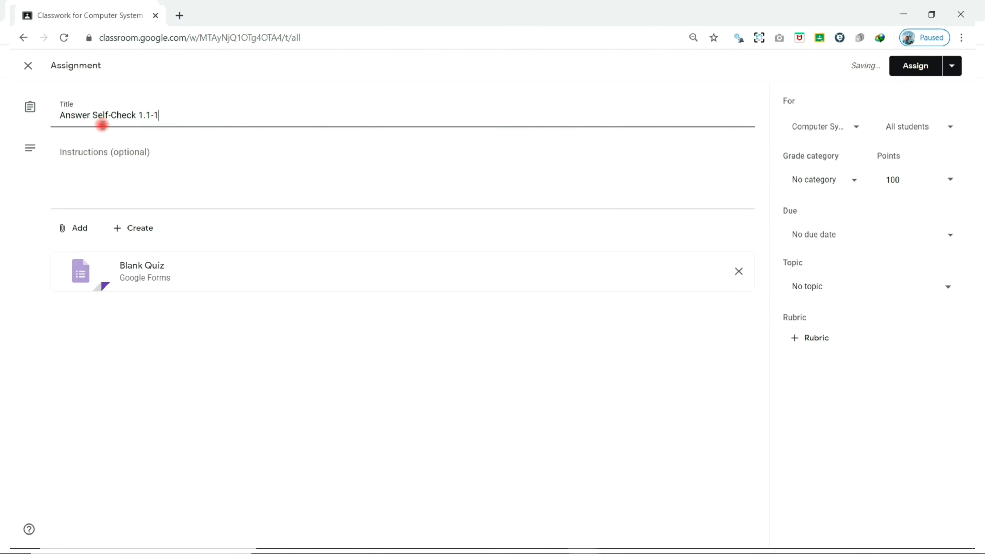
pyautogui.click(128, 159)
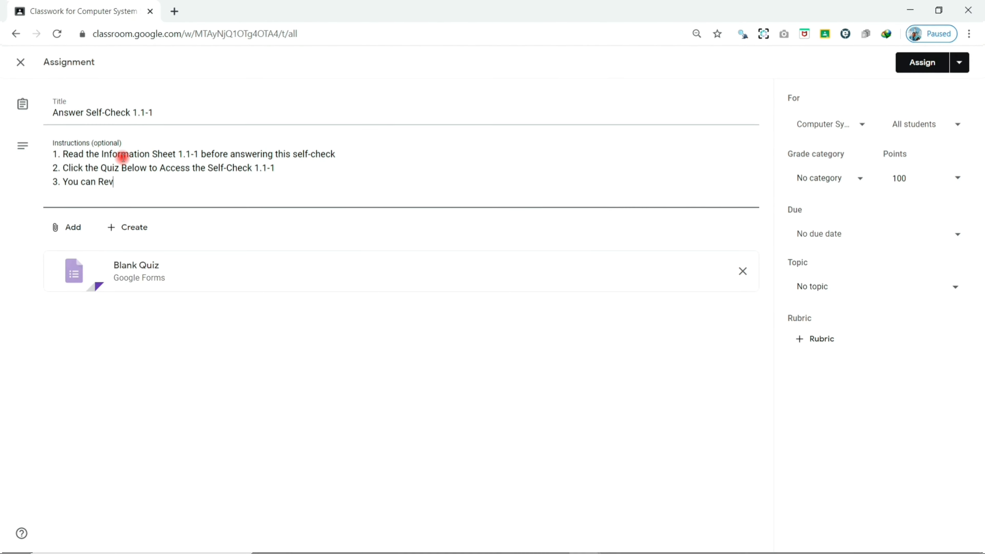
pyautogui.write('after submitting the Quiz')
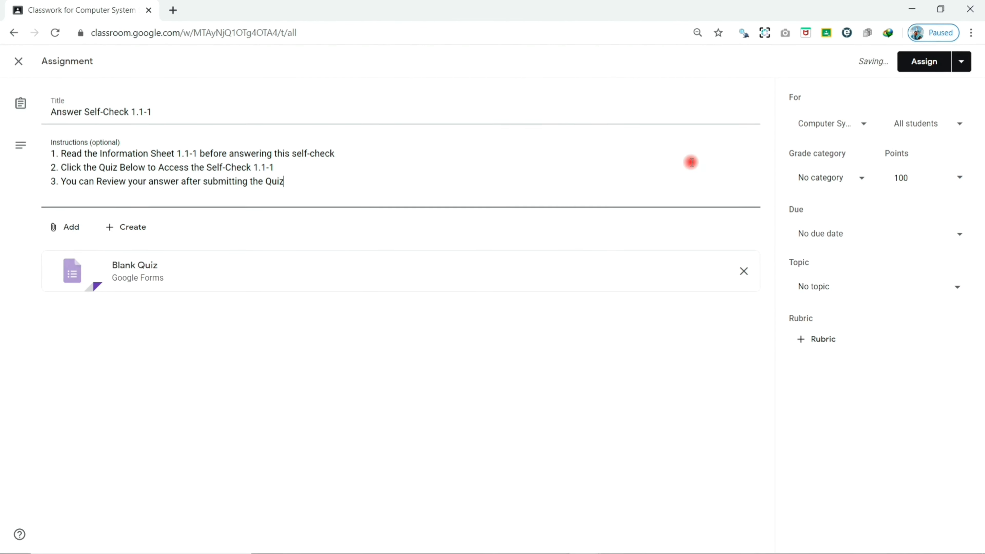
# Keep the quiz assignment for all students of the Computer System Servicing class and set its grade category to Exam.
pyautogui.click(843, 128)
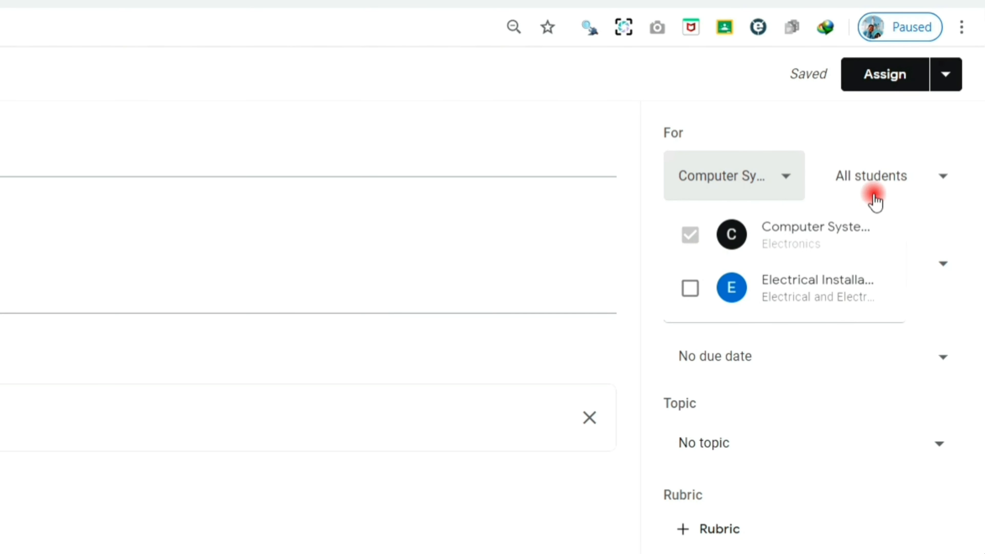
pyautogui.click(876, 201)
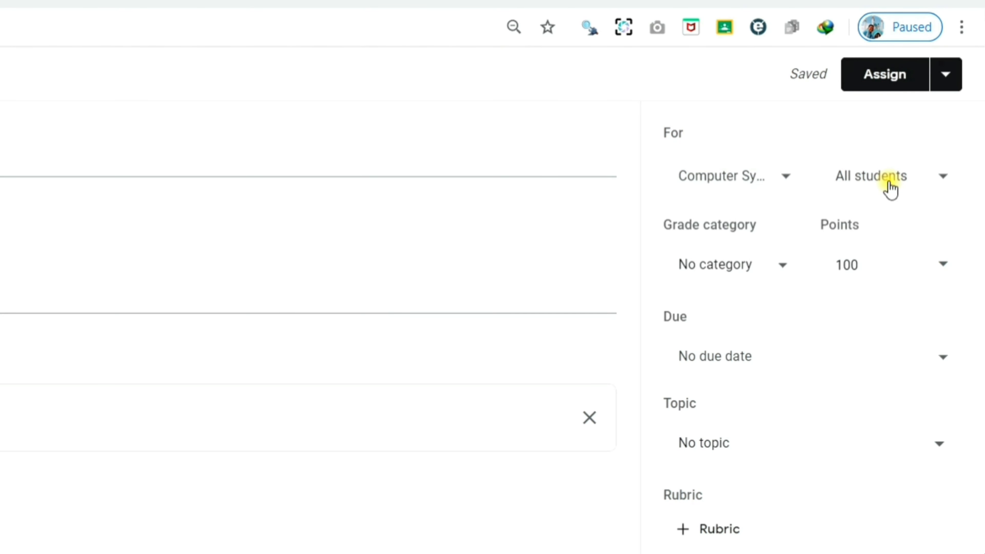
pyautogui.click(898, 191)
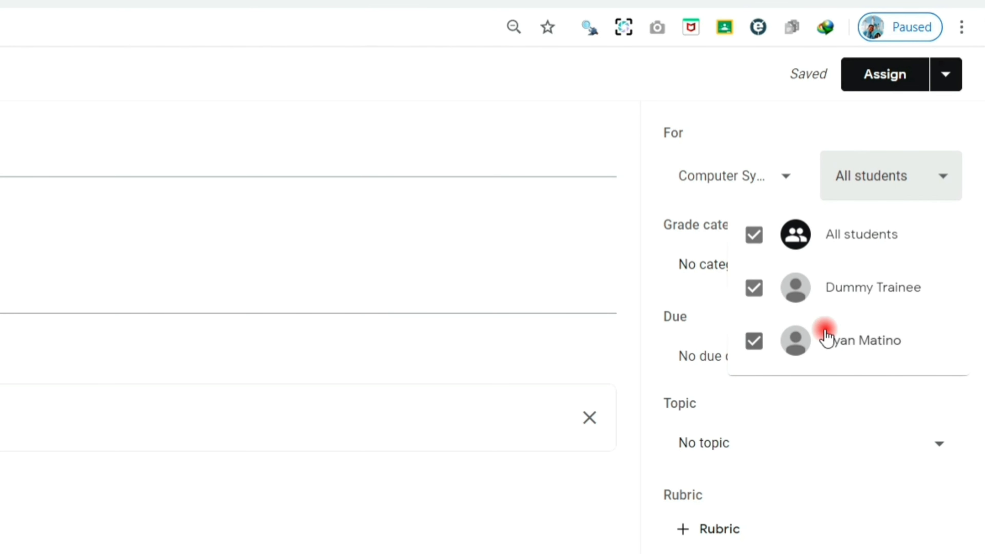
pyautogui.click(683, 280)
pyautogui.click(754, 270)
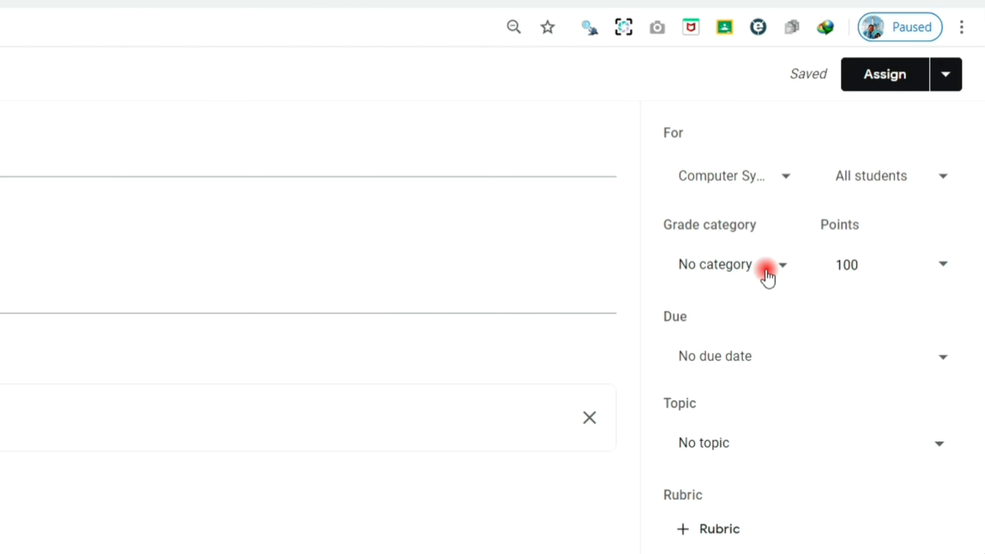
pyautogui.moveTo(770, 267)
pyautogui.mouseDown()
pyautogui.moveTo(688, 268)
pyautogui.moveTo(733, 227)
pyautogui.moveTo(732, 251)
pyautogui.mouseUp()
pyautogui.click(703, 311)
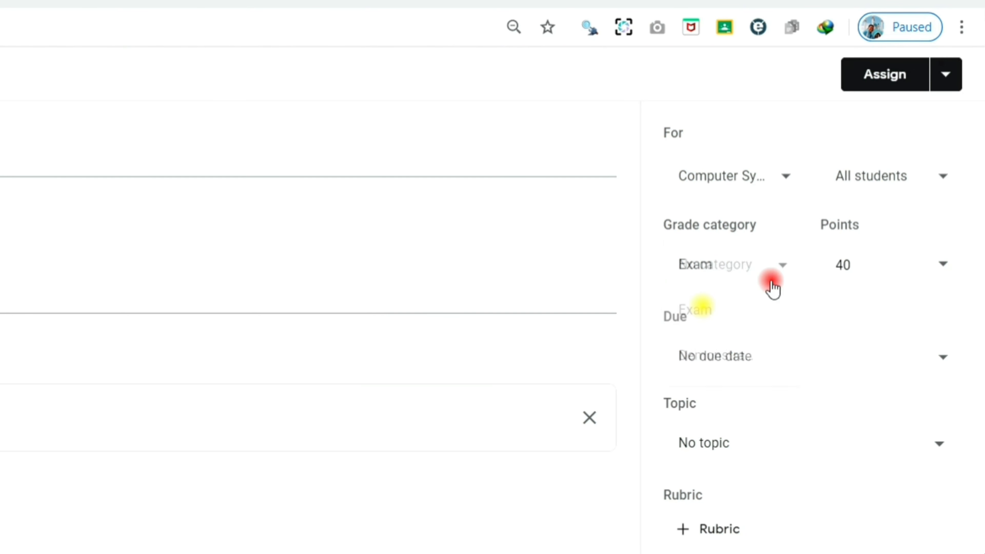
# Set the quiz assignment's due date to May 18, 2020 and file it under the topic "Install and Configure Computer Systems".
pyautogui.click(795, 351)
pyautogui.moveTo(791, 346); pyautogui.dragTo(732, 352)
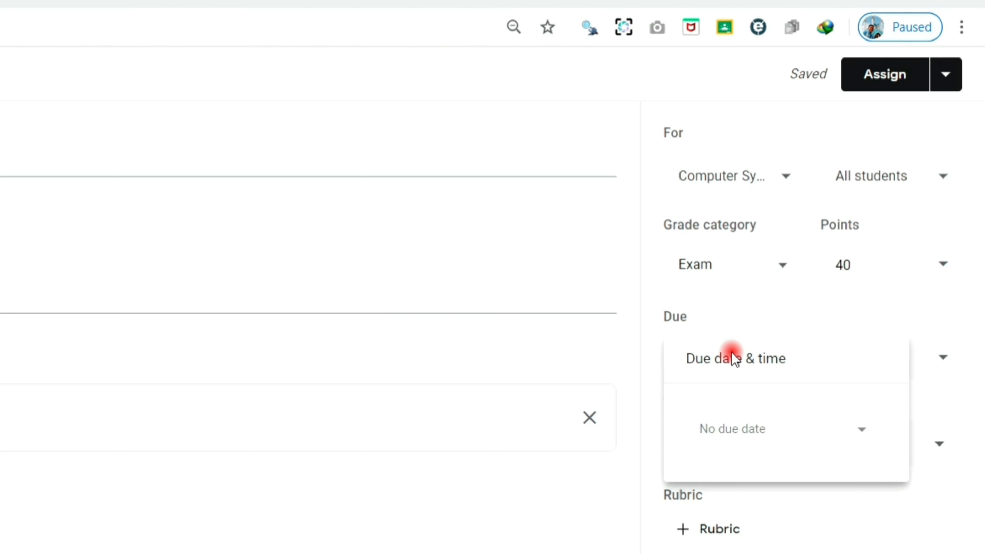
pyautogui.click(790, 440)
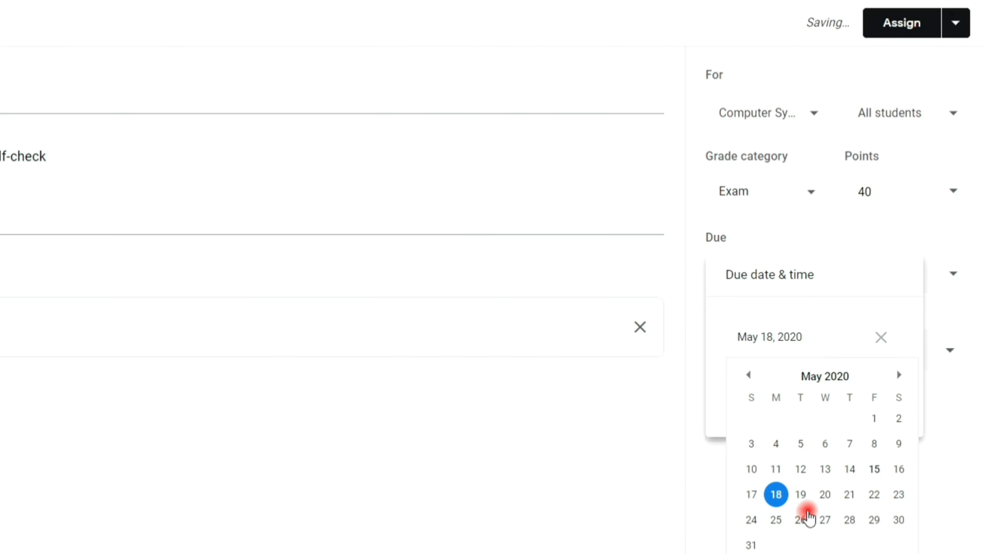
pyautogui.click(707, 402)
pyautogui.click(794, 354)
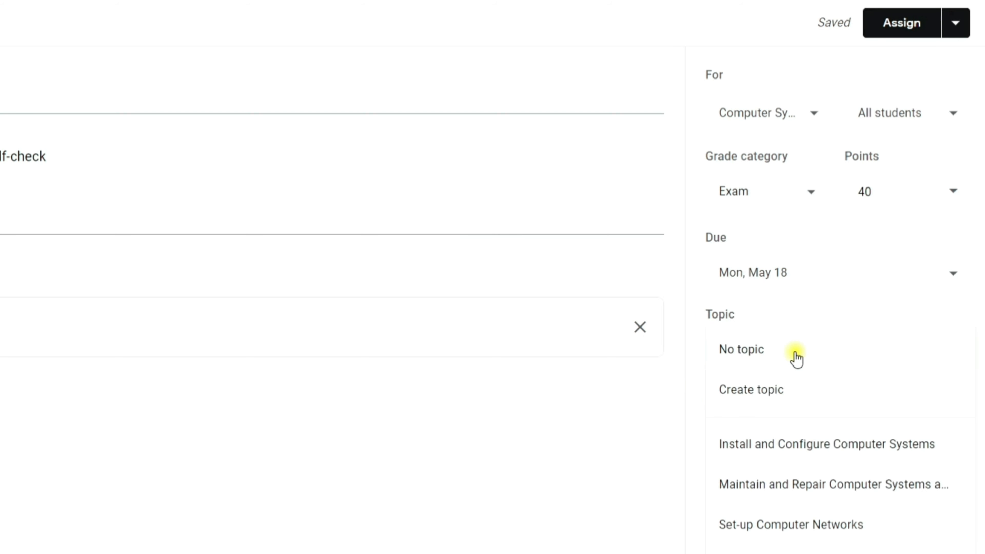
pyautogui.click(766, 461)
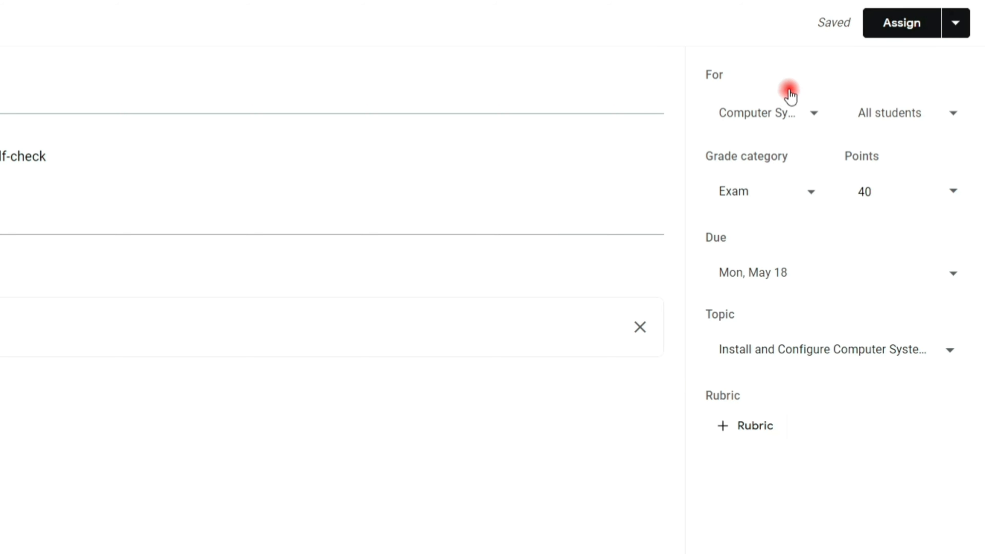
# Assign the quiz and move its "Answer Self-Check 1.1-1" entry below "Competency - Based Learning Materials".
pyautogui.click(909, 37)
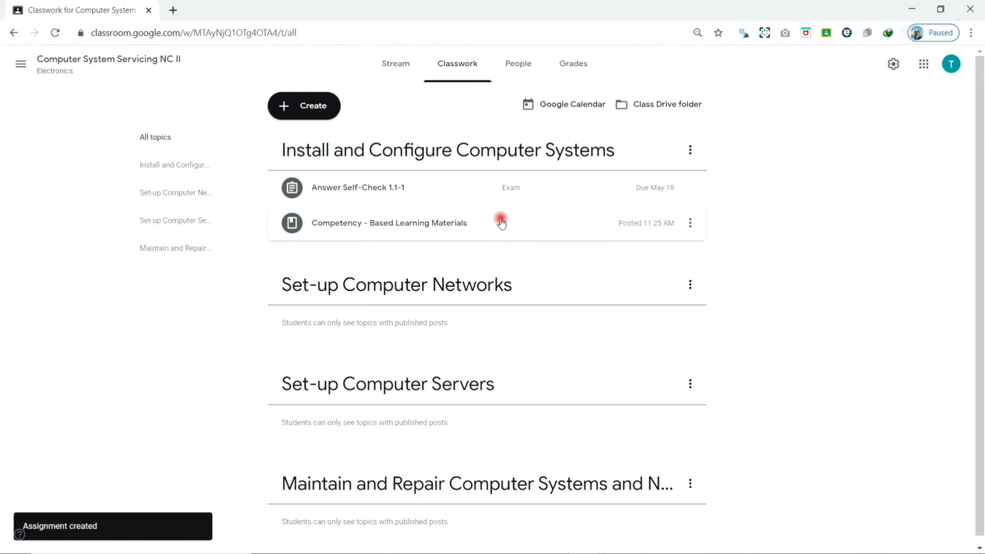
pyautogui.moveTo(406, 202); pyautogui.dragTo(514, 225)
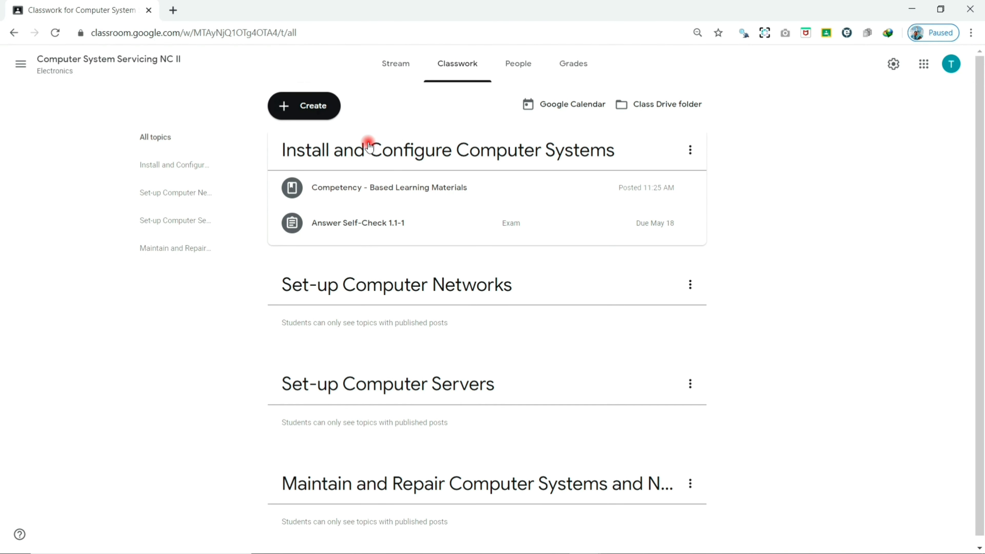
# Start a new question in the classwork of the Computer System Servicing NC II class.
pyautogui.click(330, 113)
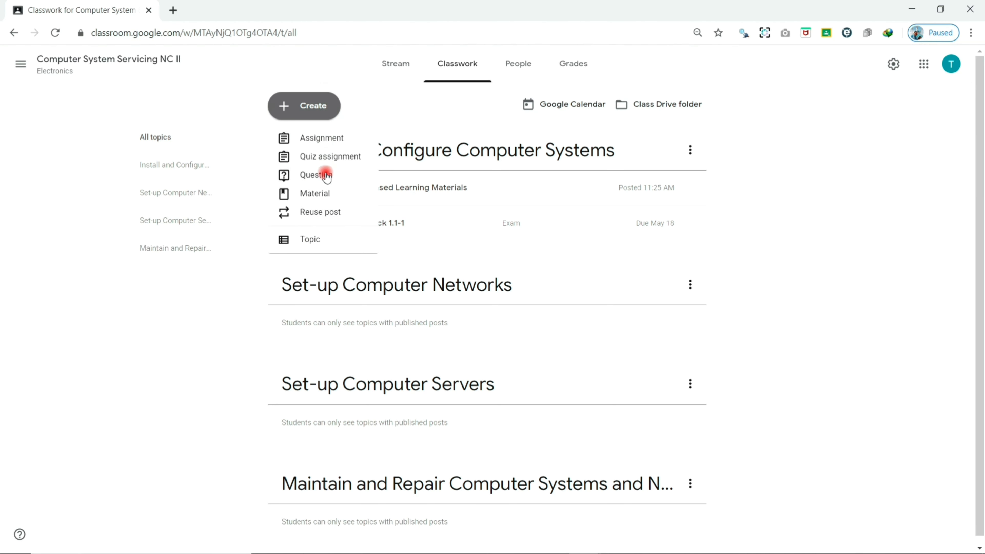
pyautogui.click(284, 177)
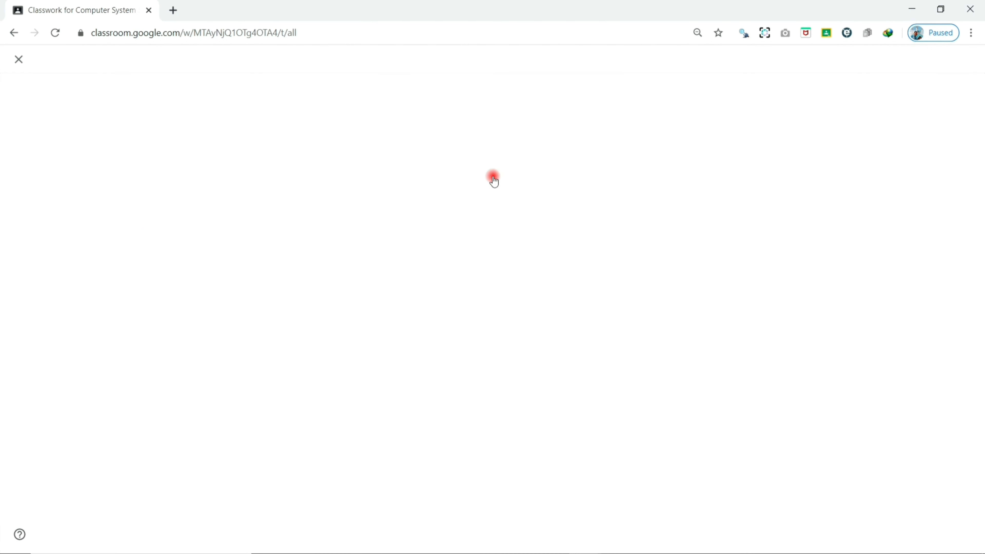
pyautogui.click(297, 130)
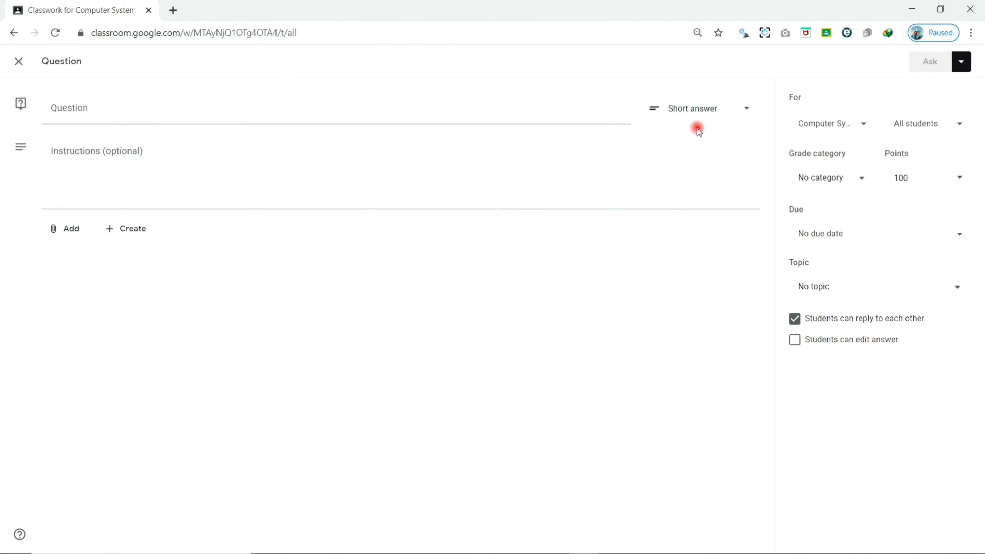
pyautogui.click(698, 118)
pyautogui.click(677, 137)
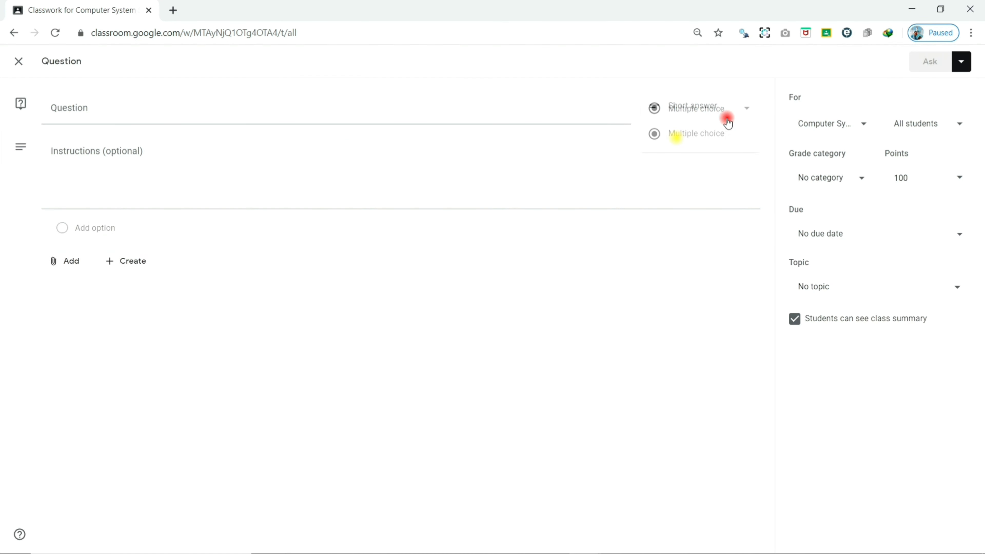
pyautogui.click(722, 116)
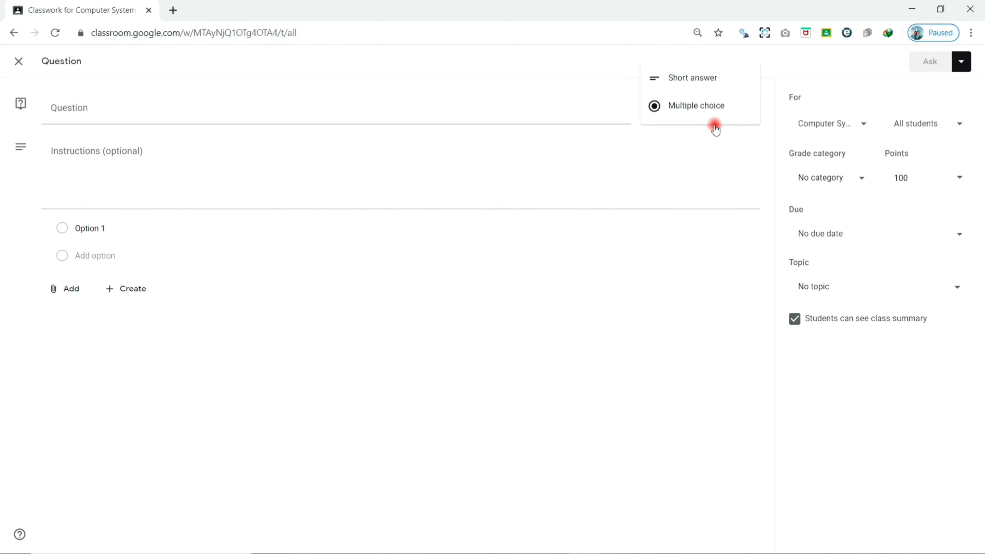
pyautogui.click(706, 86)
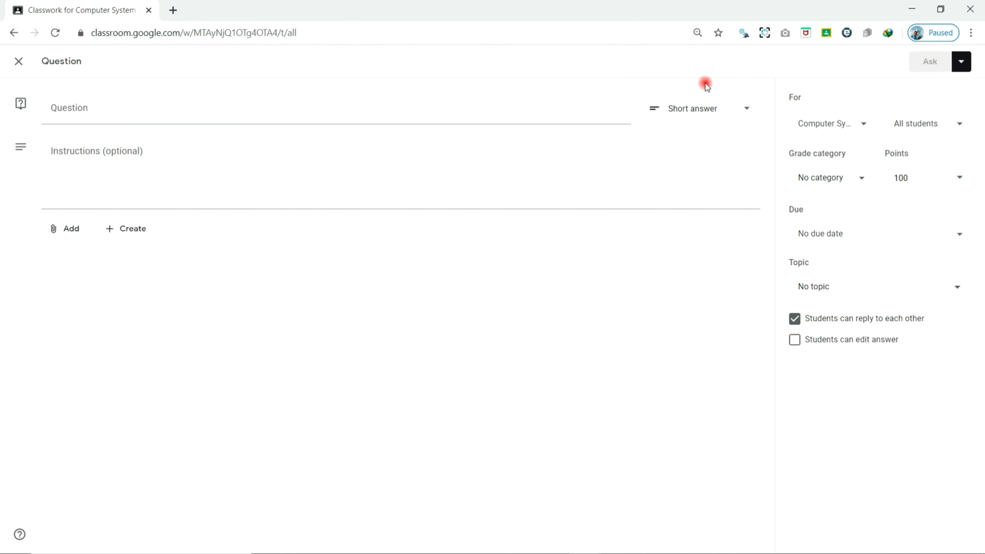
# Enter "What is your expectation on this qualifications?" as the text of the short-answer question.
pyautogui.click(148, 123)
pyautogui.write('What is your expectation on this qualifications?')
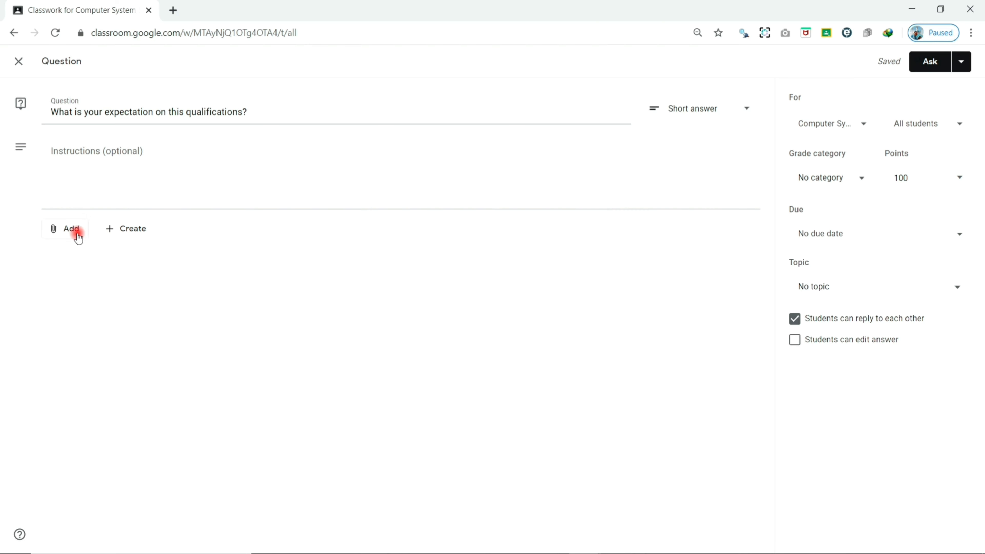
pyautogui.click(130, 228)
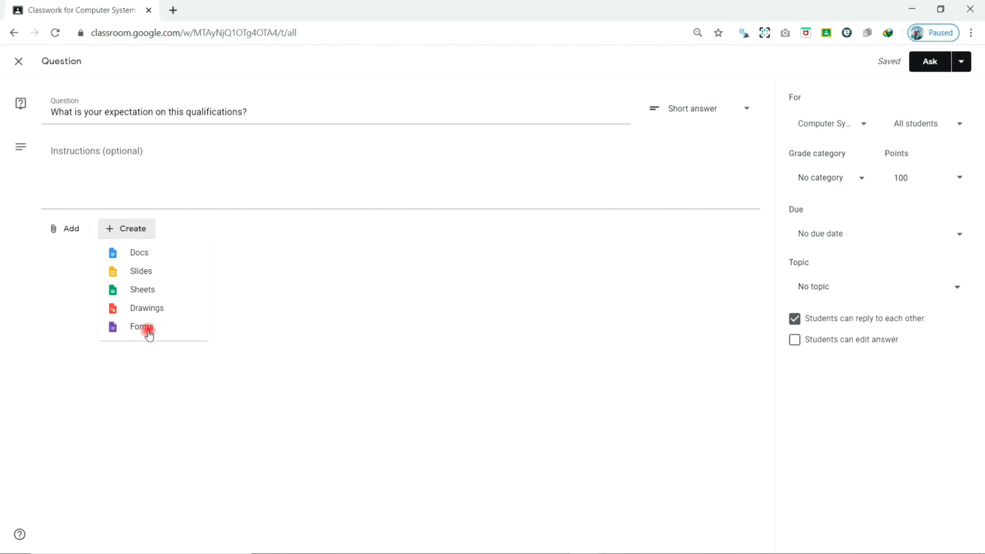
pyautogui.click(522, 311)
pyautogui.click(864, 181)
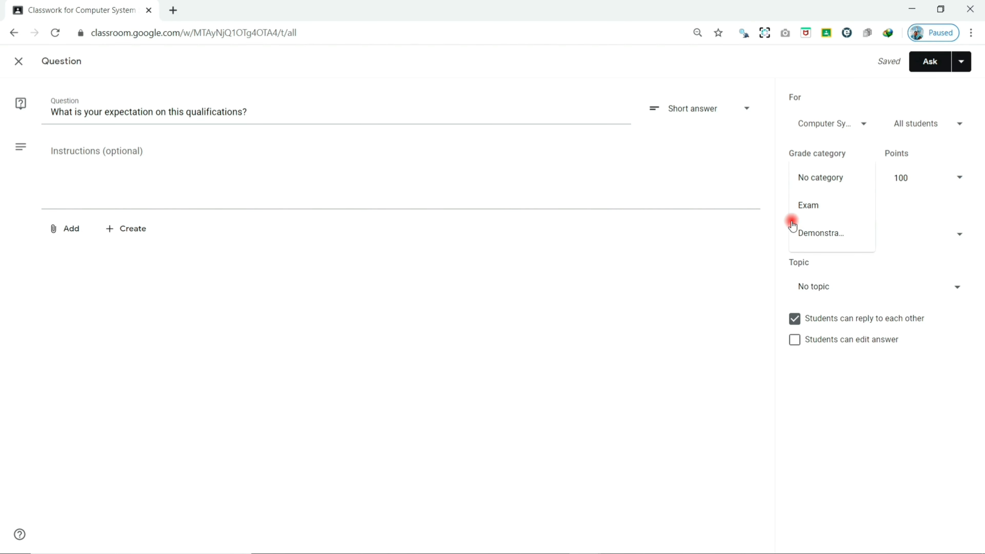
pyautogui.click(928, 208)
# Allow students to edit their answer and ask the question to all students without a topic.
pyautogui.click(834, 340)
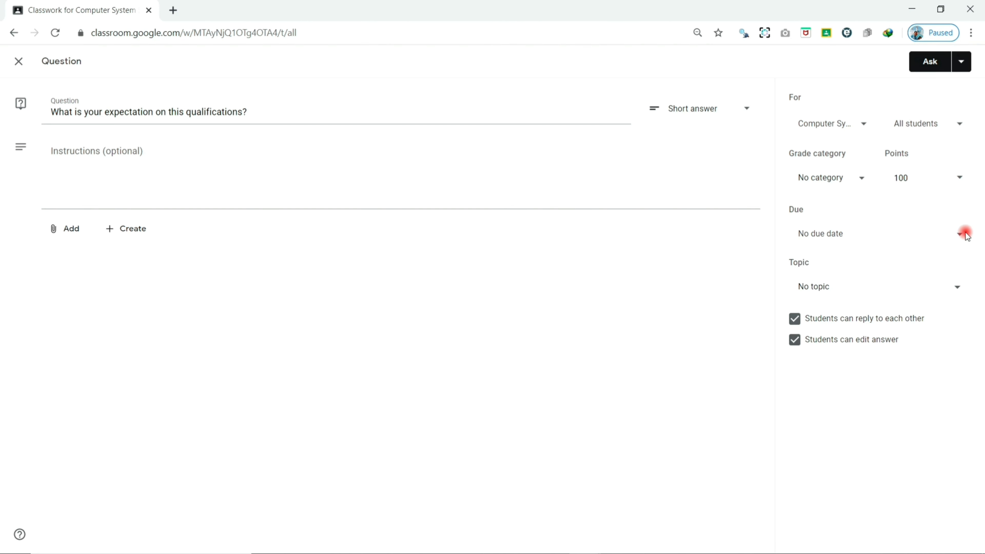
pyautogui.click(932, 64)
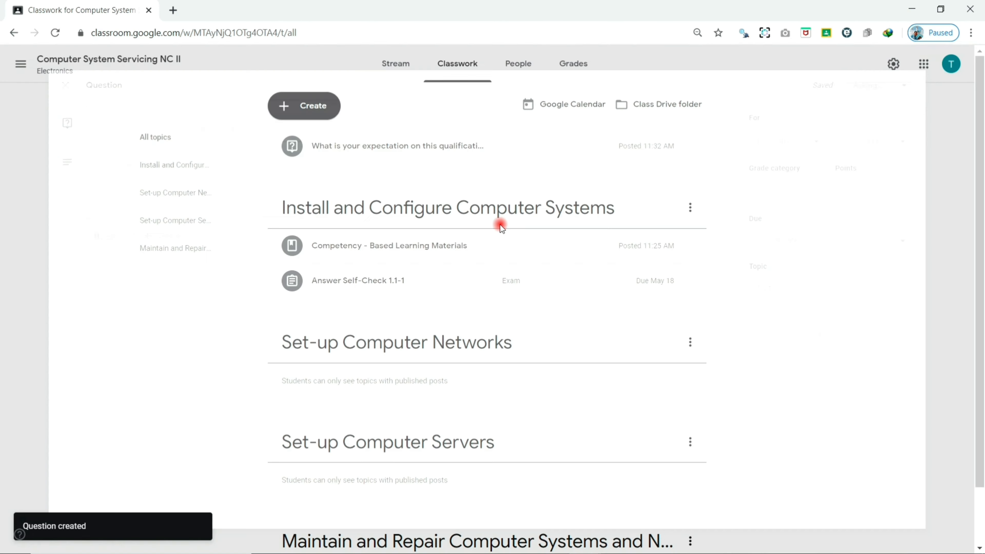
pyautogui.click(392, 153)
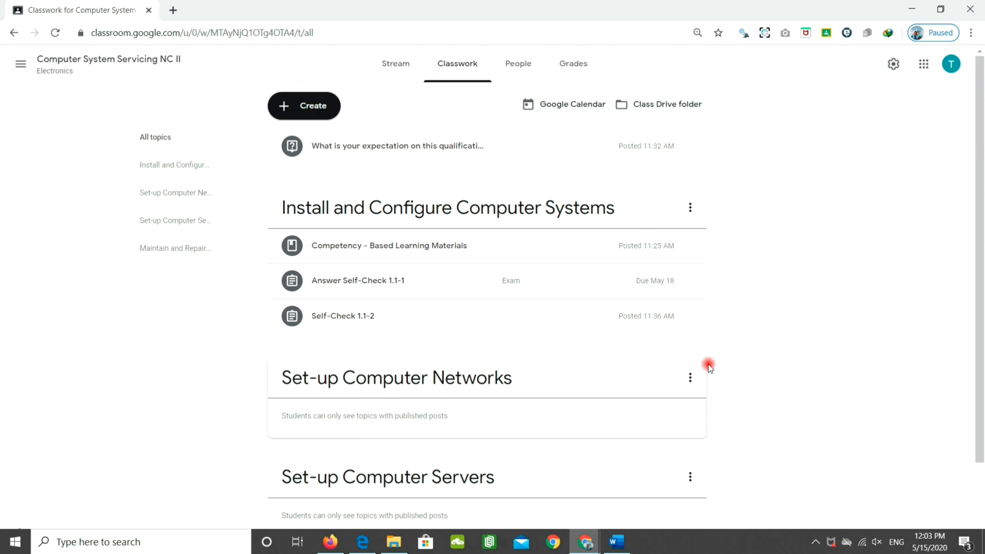
# Create a regular assignment titled "Task 1.1-2 Create a Presentation about computers".
pyautogui.click(323, 104)
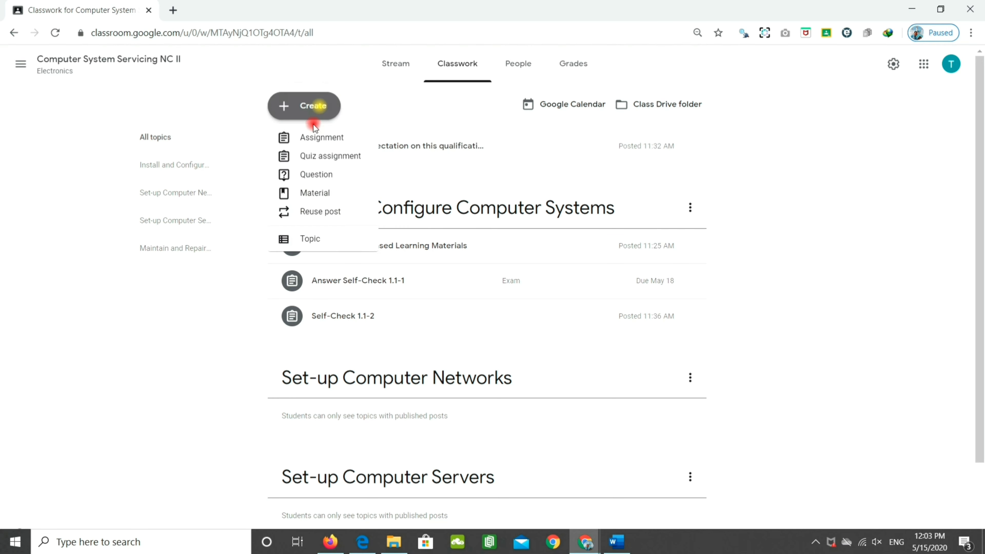
pyautogui.click(312, 139)
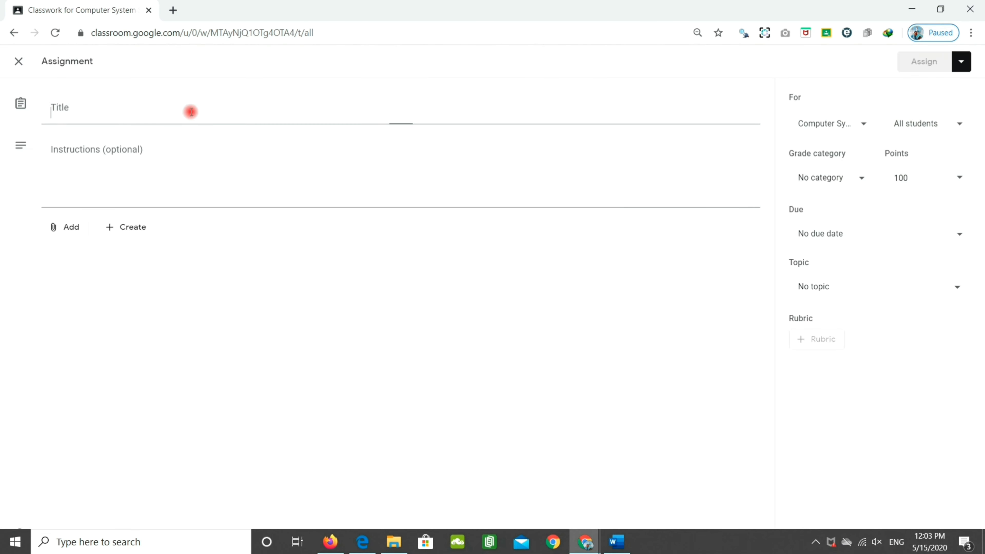
pyautogui.write('Task 1.1-2 Crea')
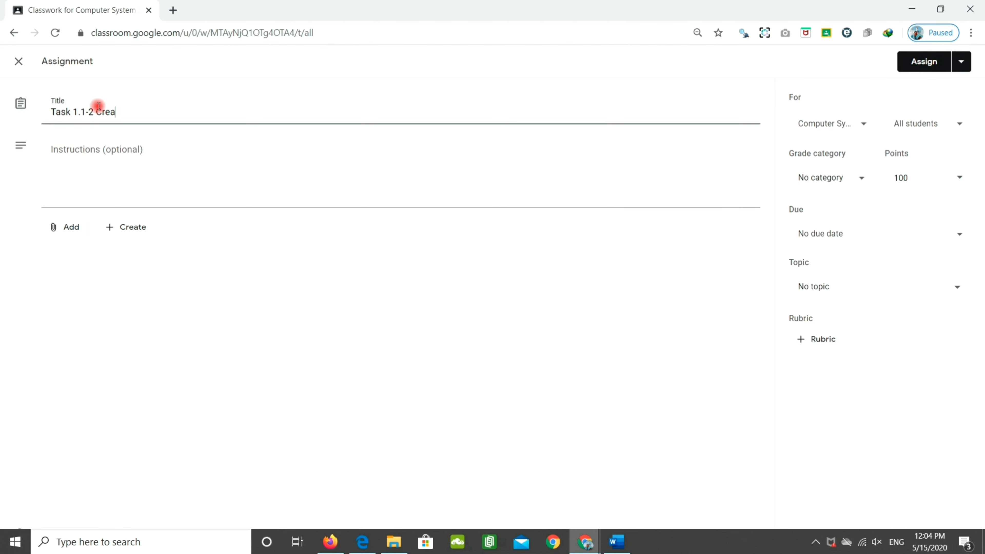
pyautogui.write('te a Presentation about computers')
# Add four numbered instructions: make a research about computer, create a Slides on it, use the provided template below, submit the output as attachment for evaluation.
pyautogui.click(137, 163)
pyautogui.write('1.')
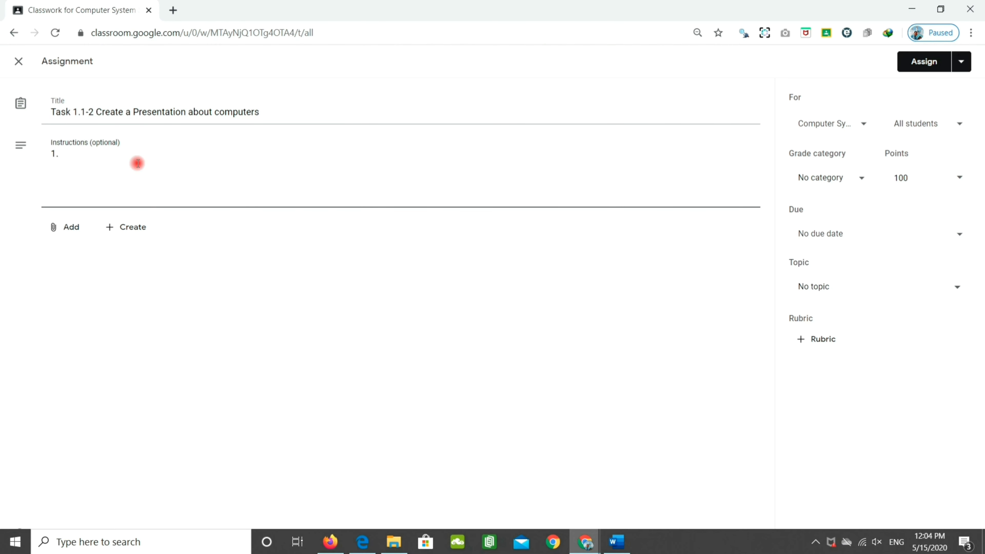
pyautogui.write(' Make a research about compute')
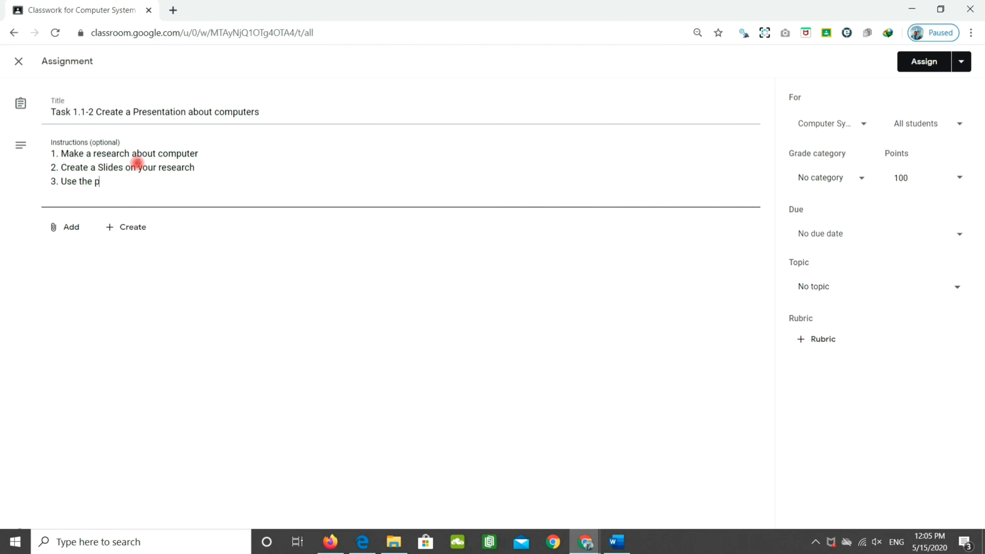
pyautogui.write('rovided template below')
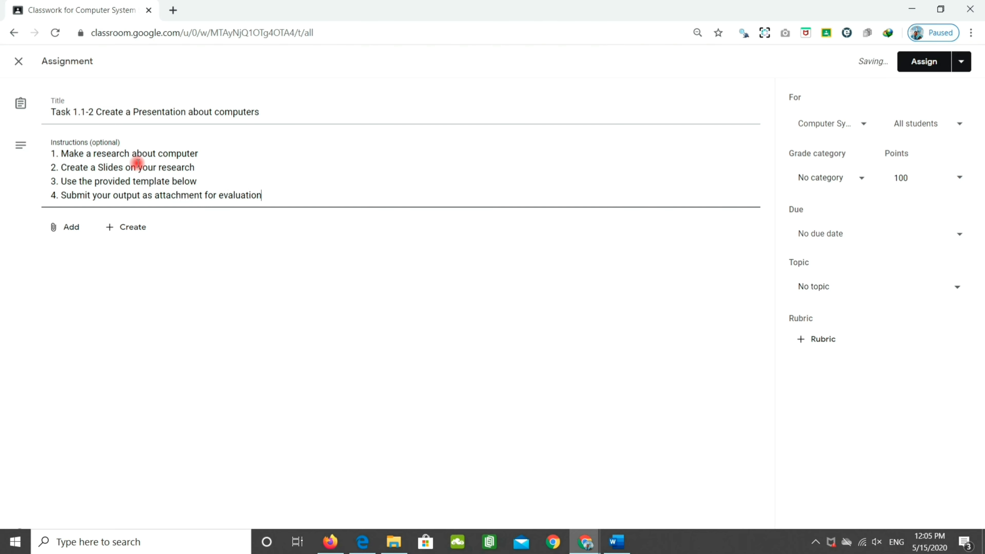
# Create a Google Slides attachment for the assignment and name the presentation "Task 1.1-2 Presentation Template".
pyautogui.click(144, 227)
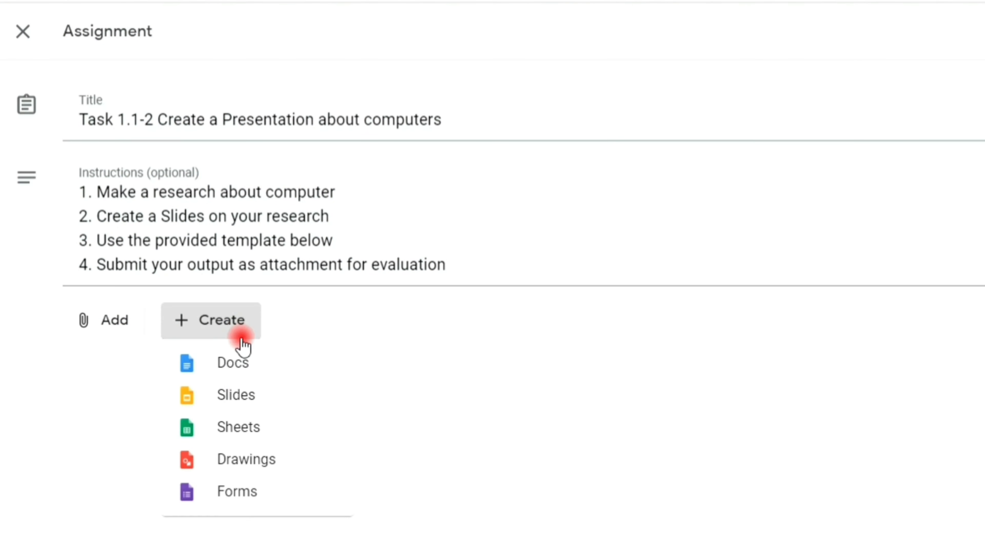
pyautogui.click(237, 397)
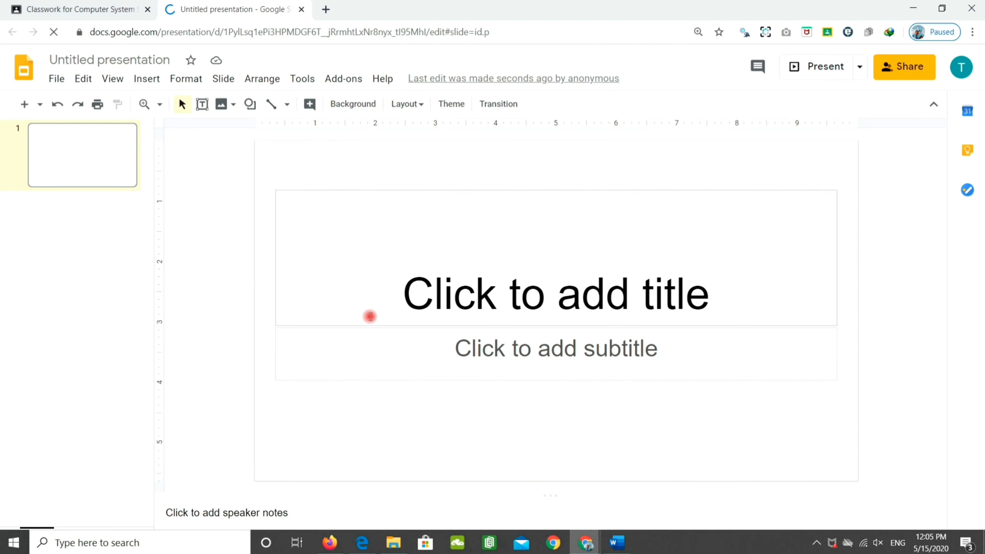
pyautogui.click(159, 59)
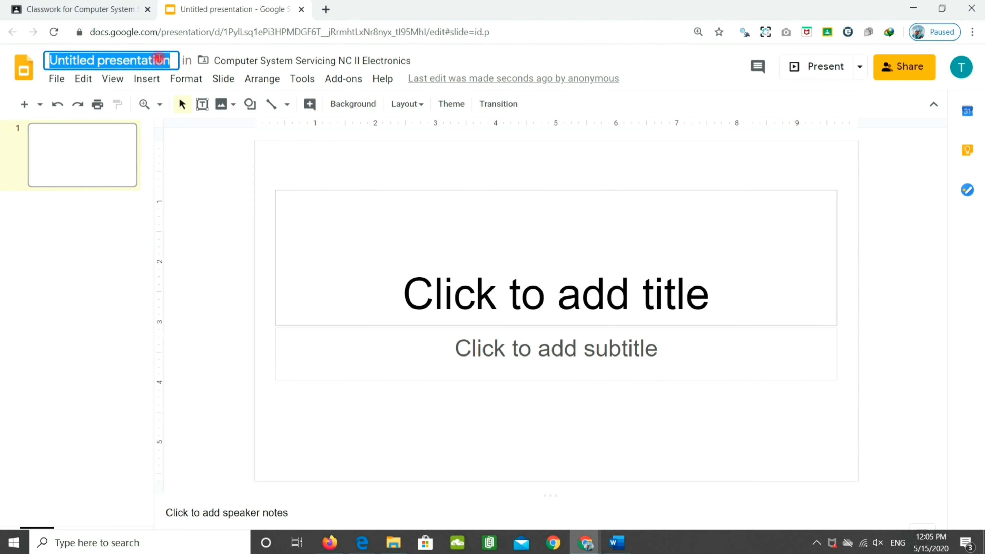
pyautogui.write('T')
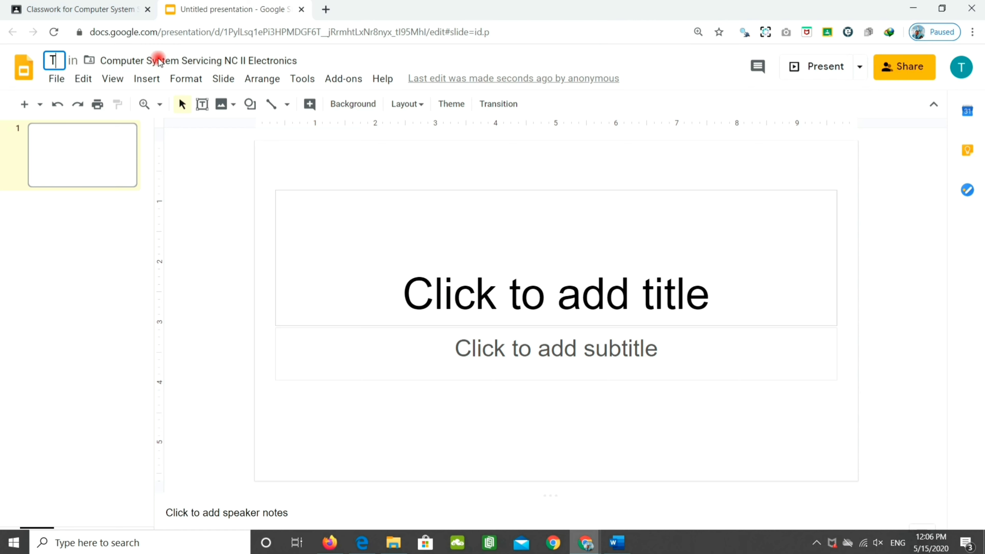
pyautogui.write('ask 1.1-2 Prese')
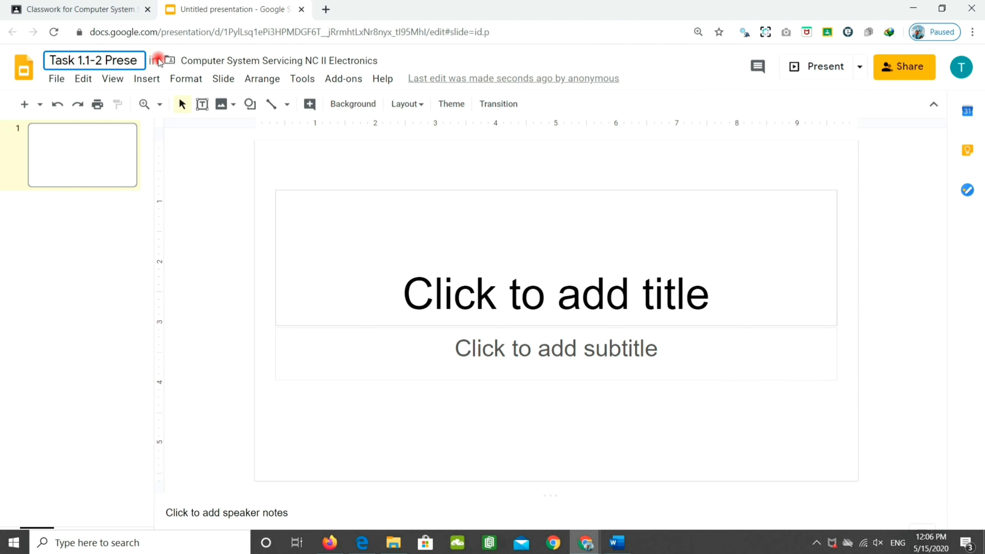
pyautogui.write('ntation Template')
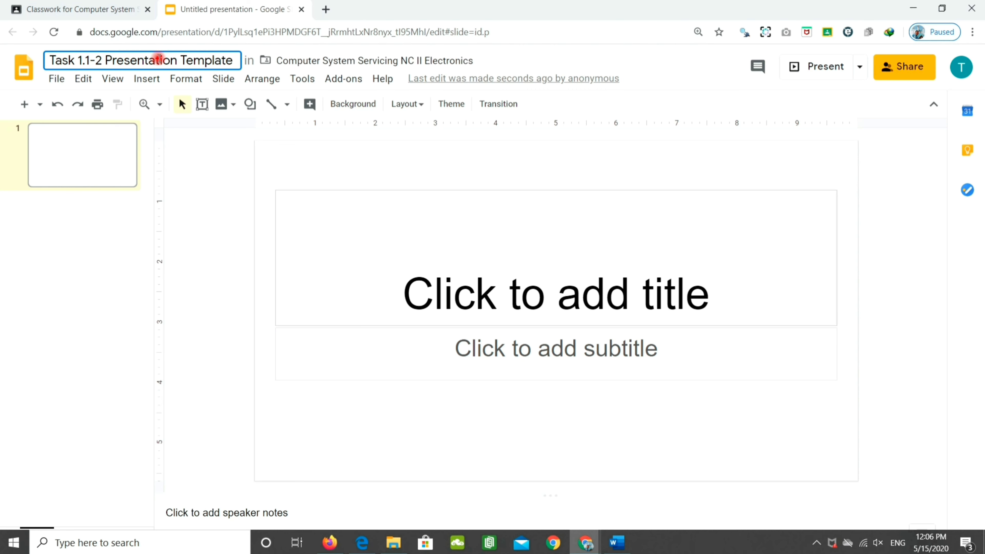
# Duplicate the blank title slide so the template has three slides.
pyautogui.click(105, 172)
pyautogui.rightClick(105, 172)
pyautogui.click(134, 330)
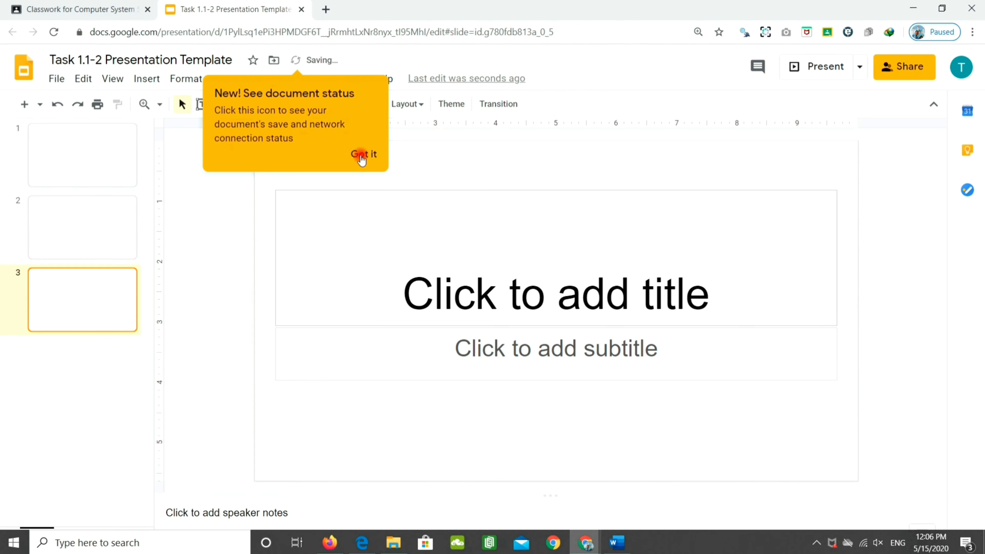